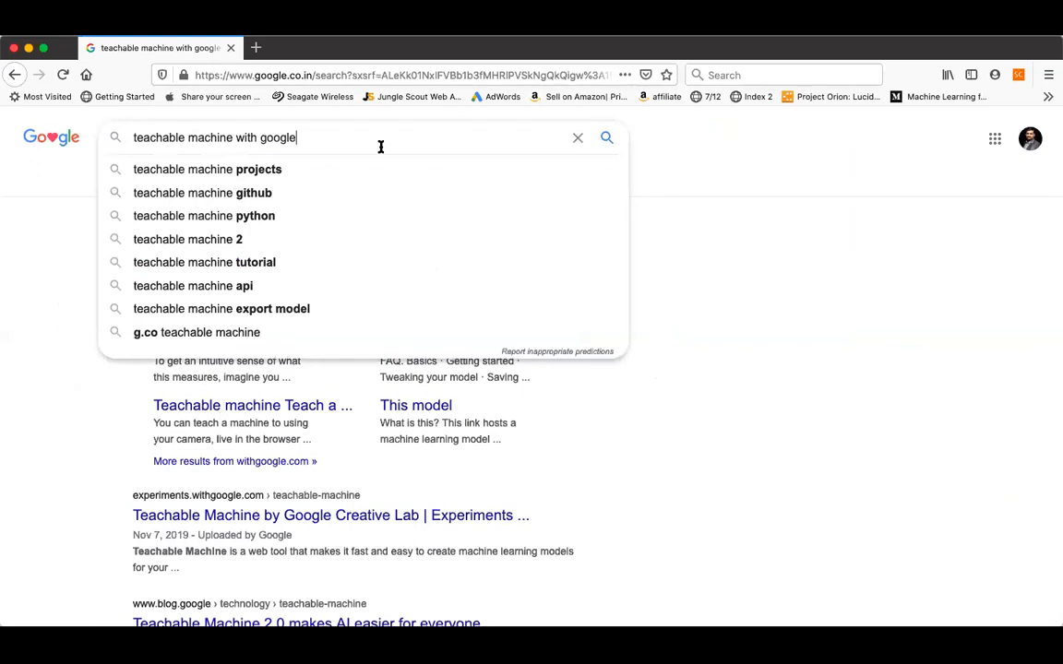
Step: Search Google for "teachable machine with google" and open the Teachable Machine website from the results
key("Return")
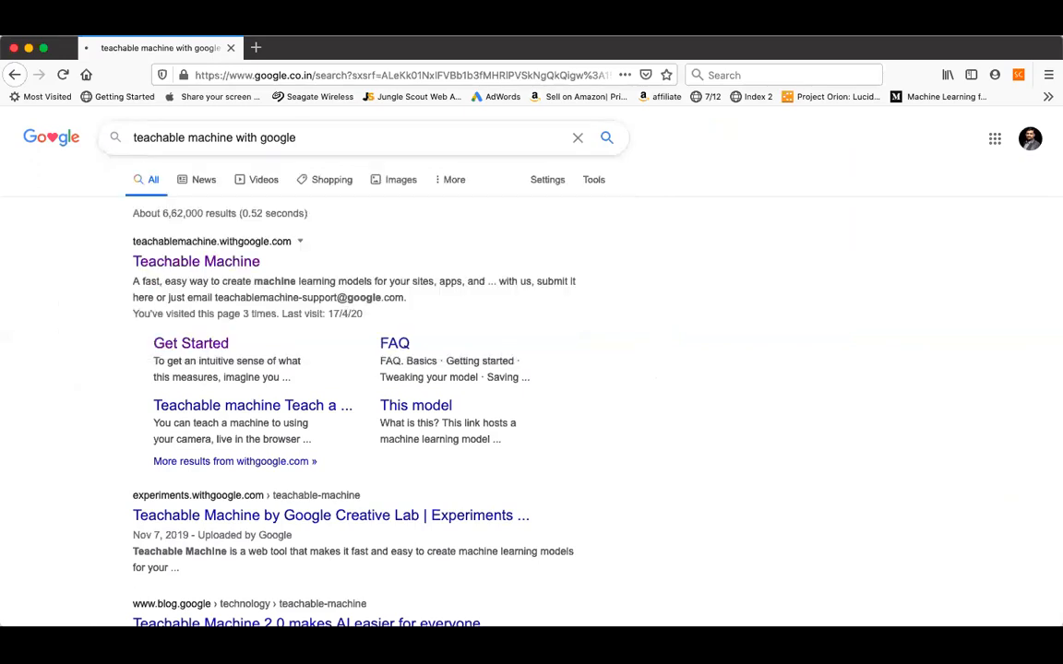
left_click(239, 262)
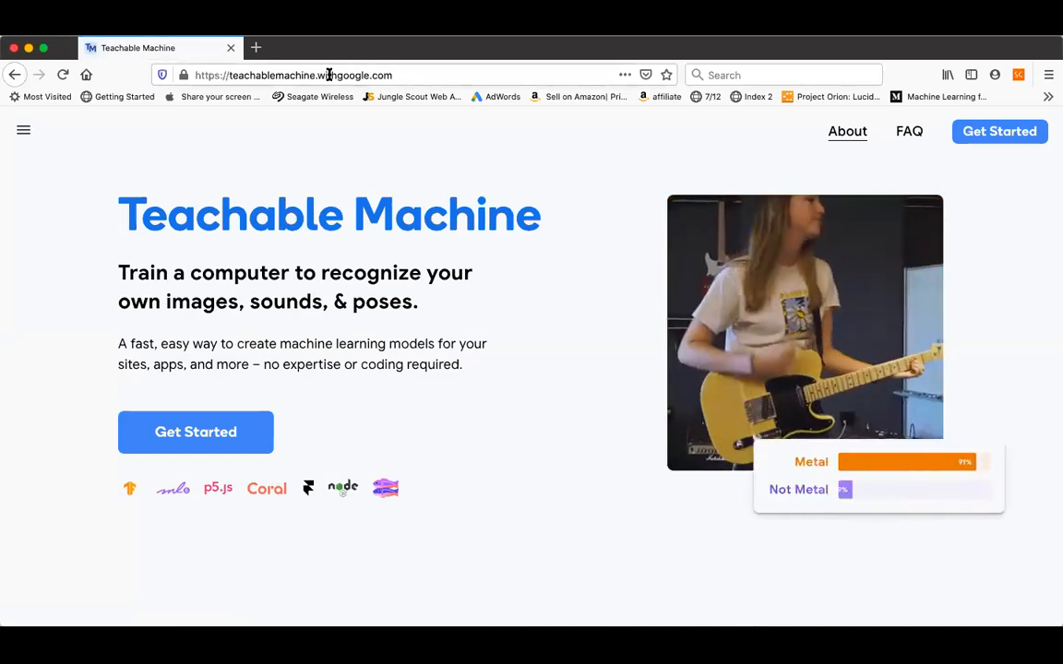
Step: Examine the Teachable Machine site's web address, highlighting its google.com part
double_click(357, 74)
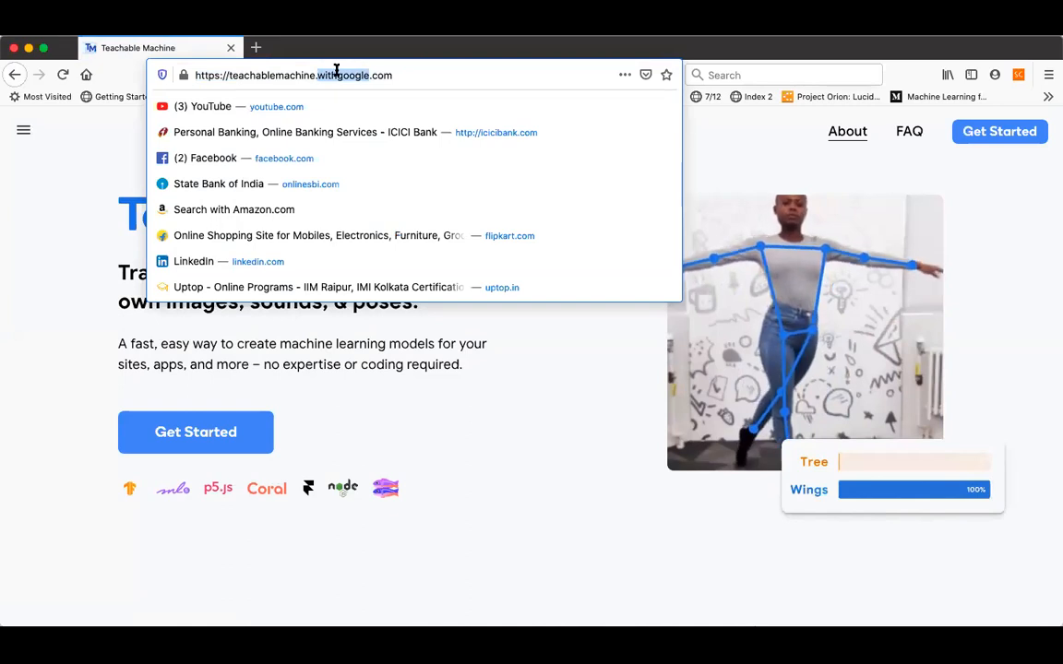
left_click(336, 73)
left_click_drag(337, 73, 407, 73)
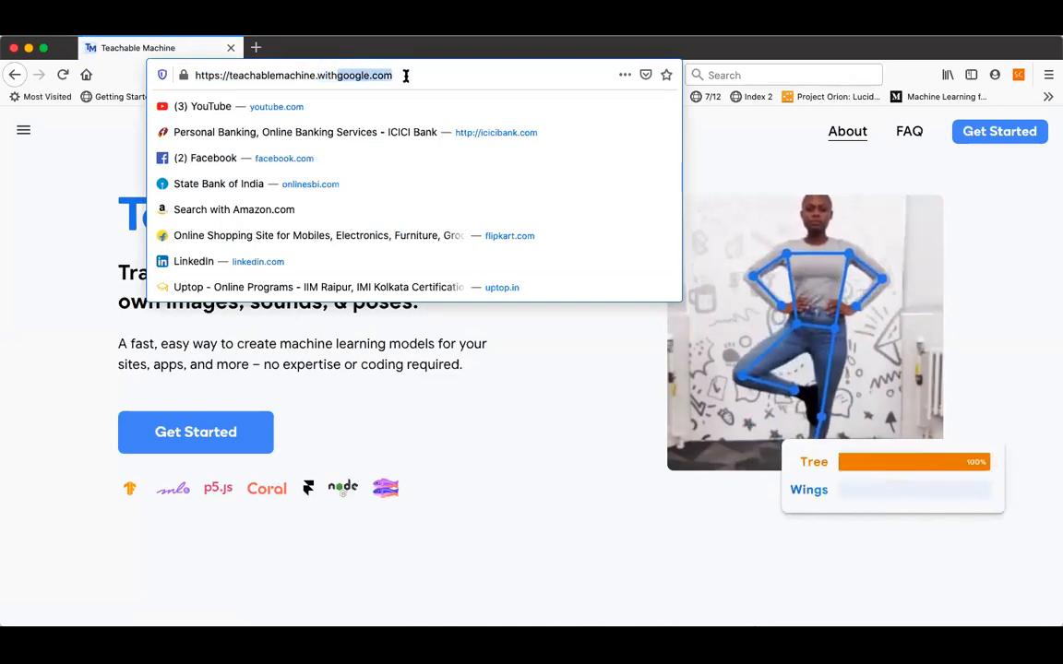
left_click(505, 432)
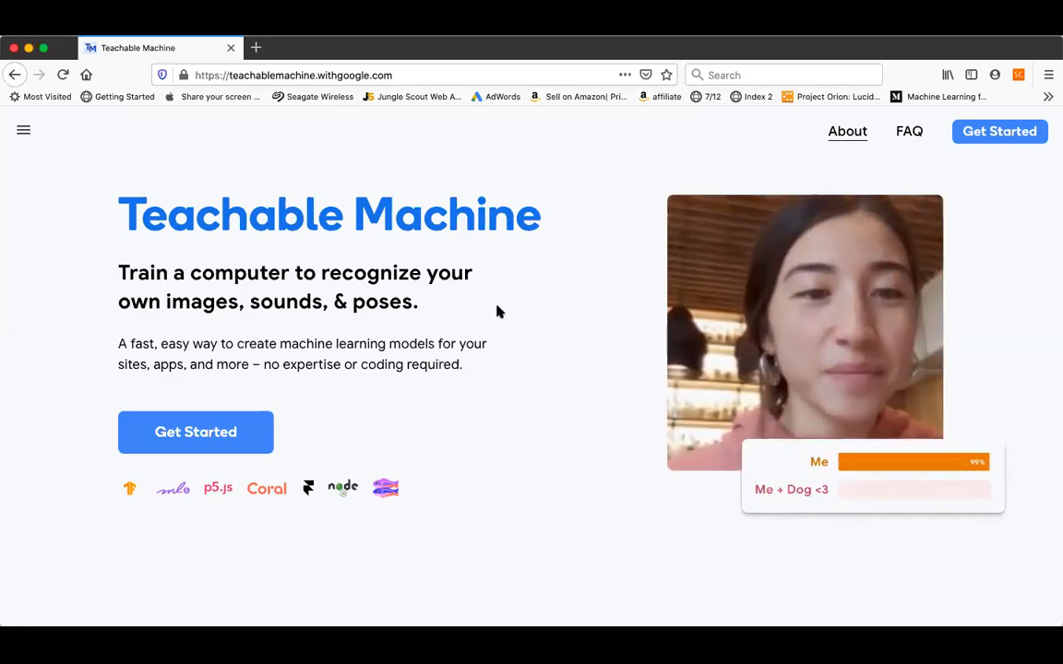
Step: Read the home page's introduction and its Gather, Train and Export workflow, highlighting each stage heading
scroll(548, 363, "down", 3)
scroll(548, 364, "up", 3)
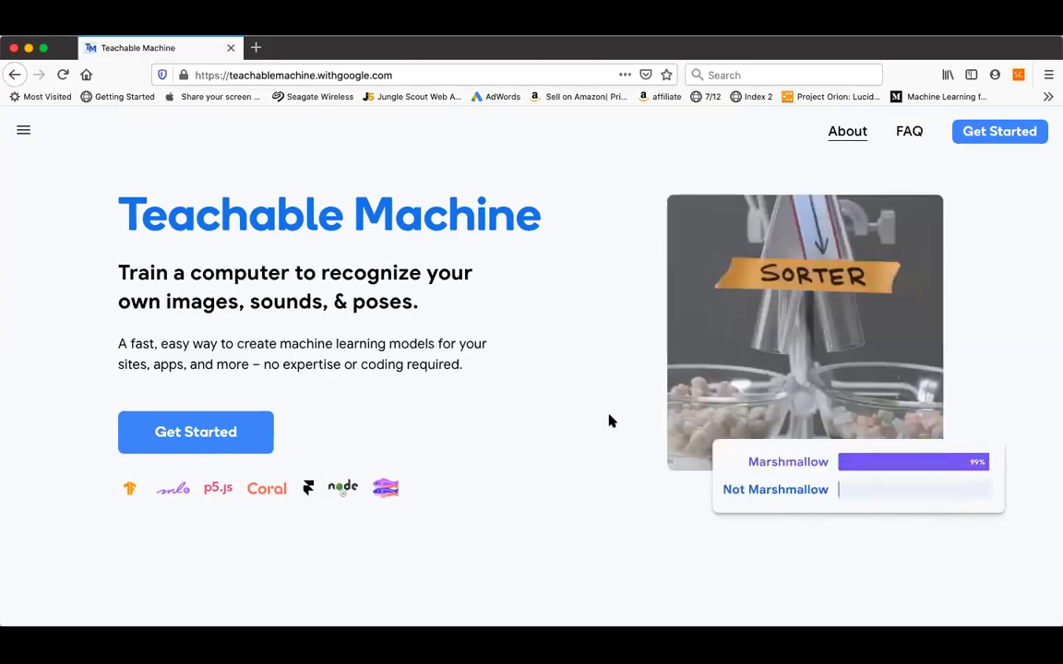
scroll(609, 421, "down", 2)
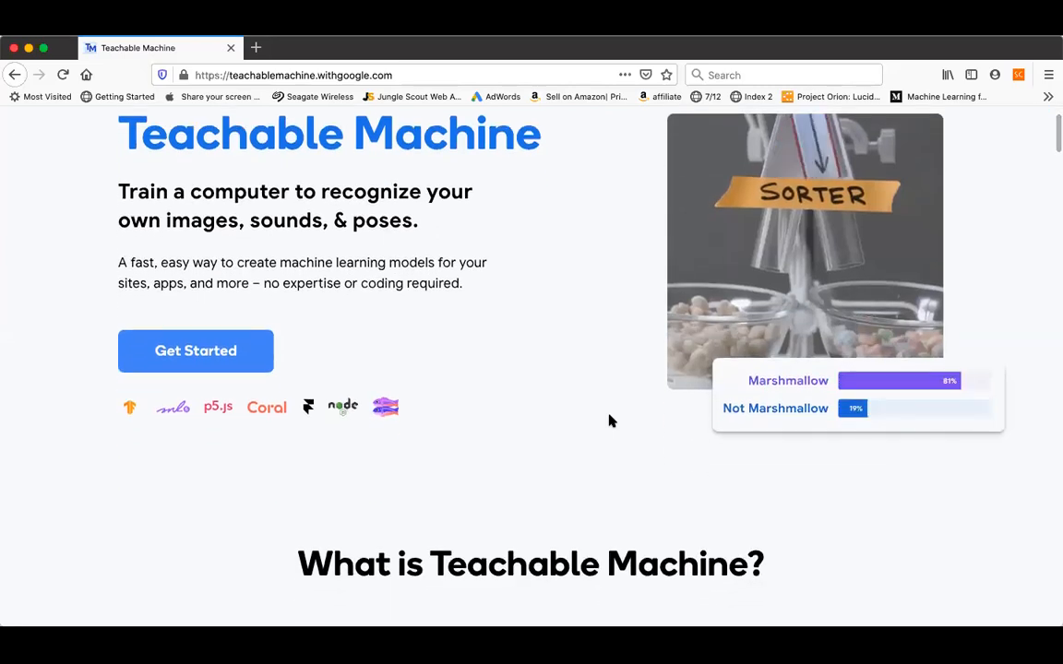
scroll(609, 421, "down", 5)
scroll(609, 421, "down", 6)
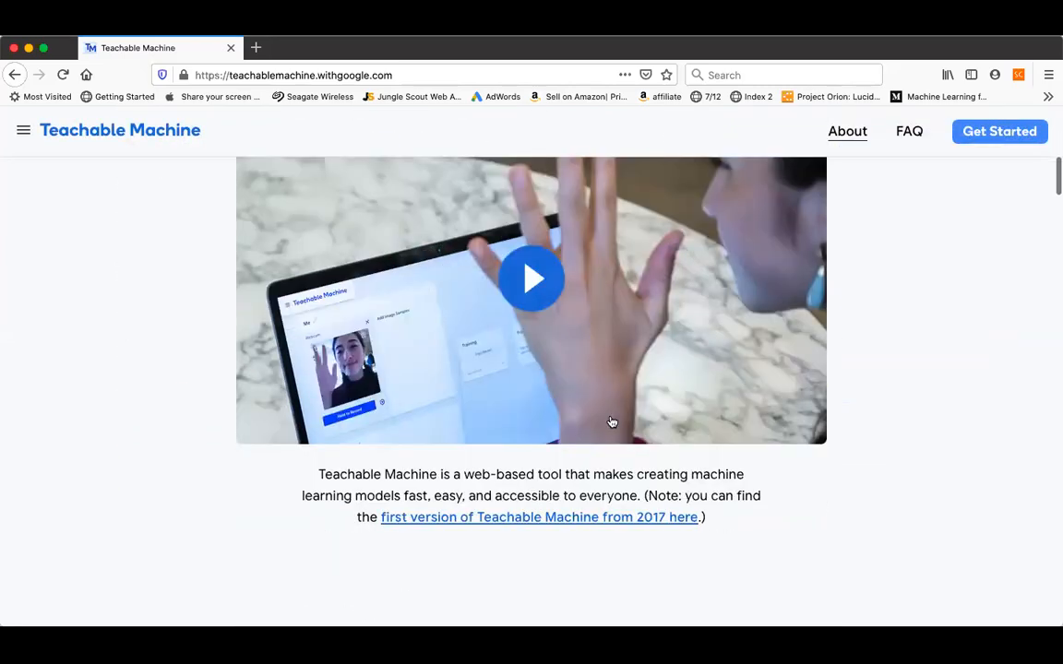
scroll(609, 421, "down", 2)
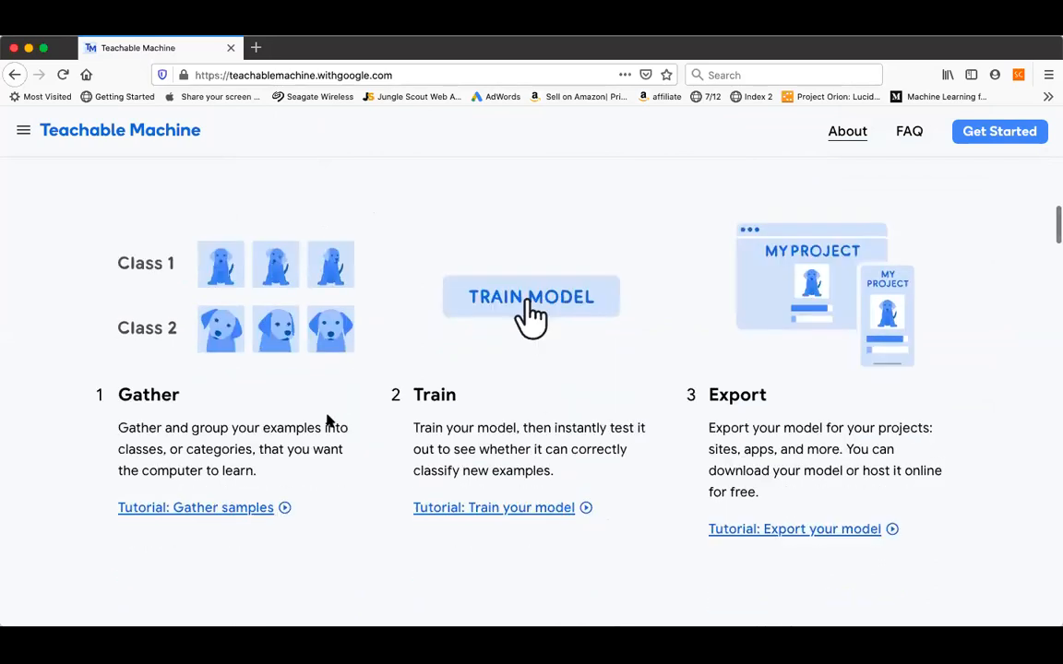
double_click(145, 394)
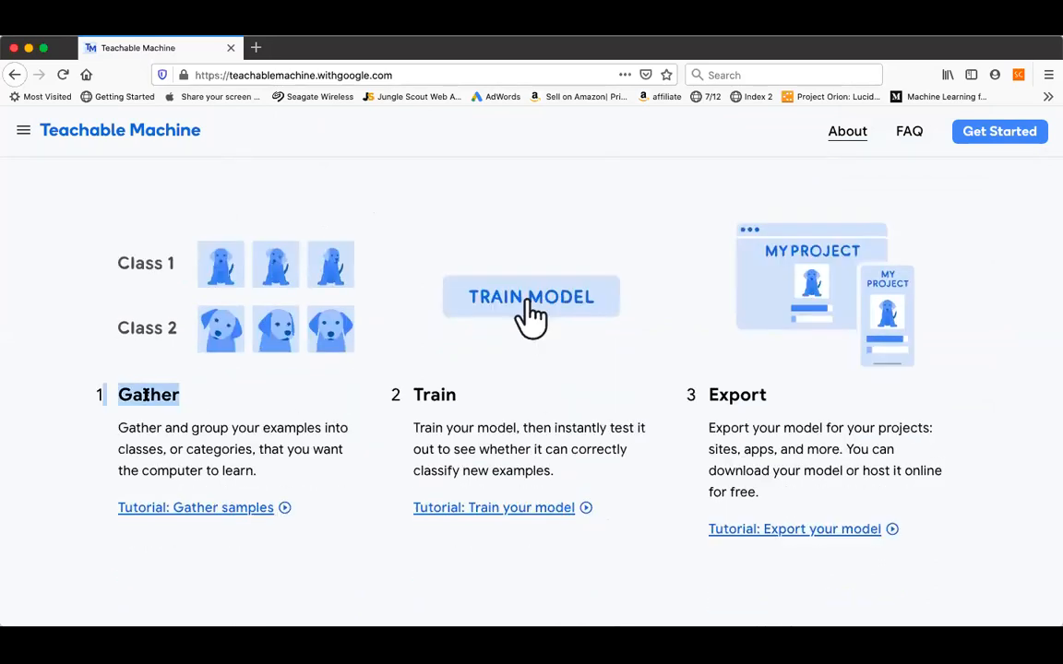
double_click(439, 395)
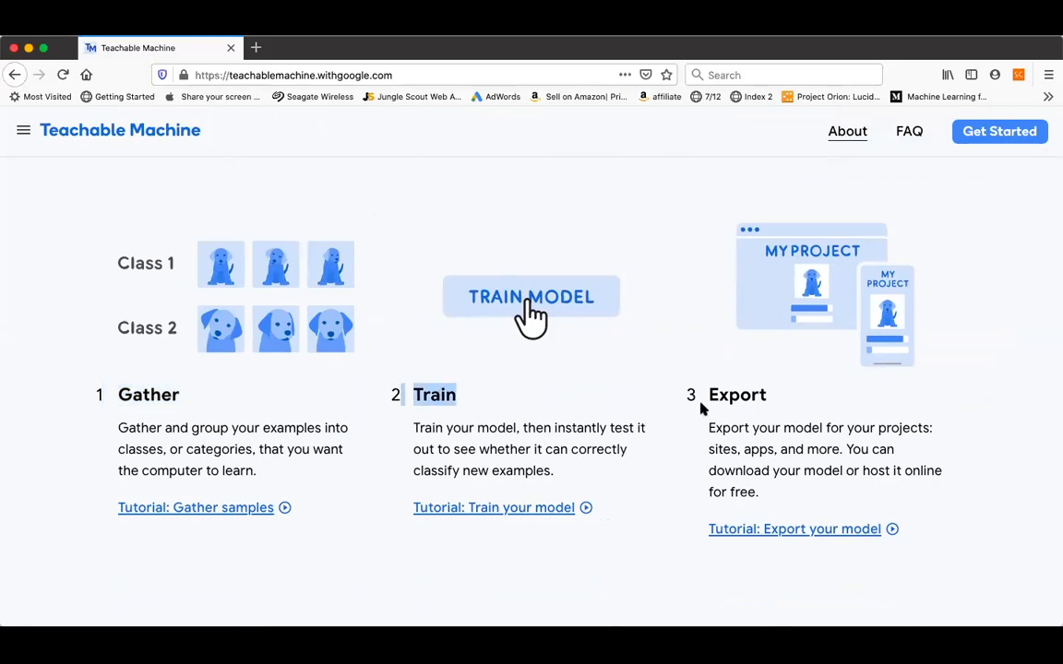
left_click(742, 395)
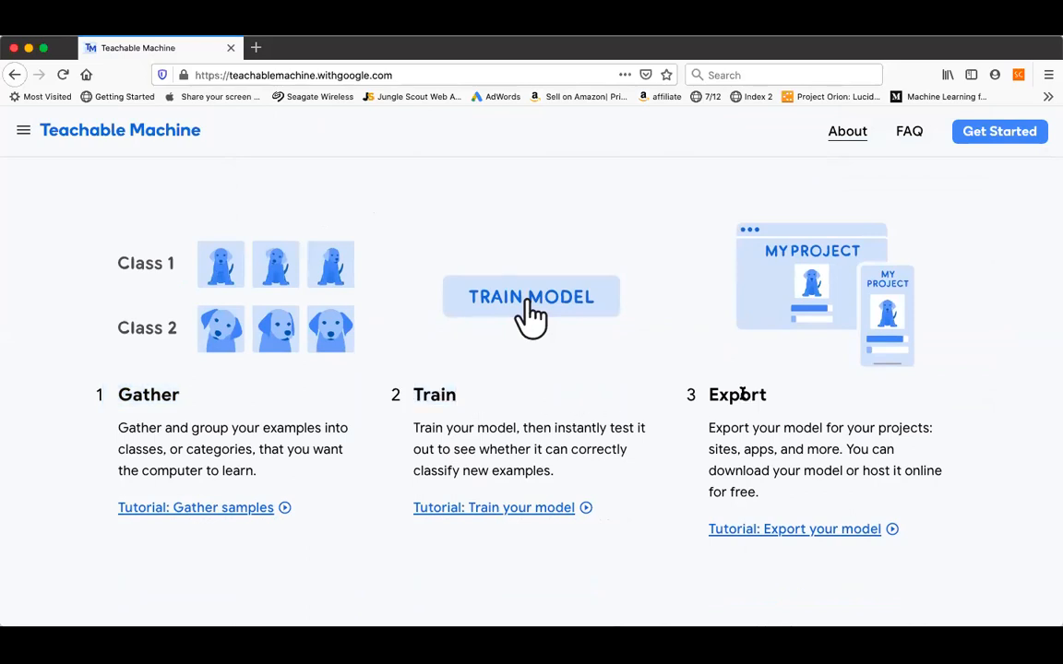
scroll(742, 395, "down", 2)
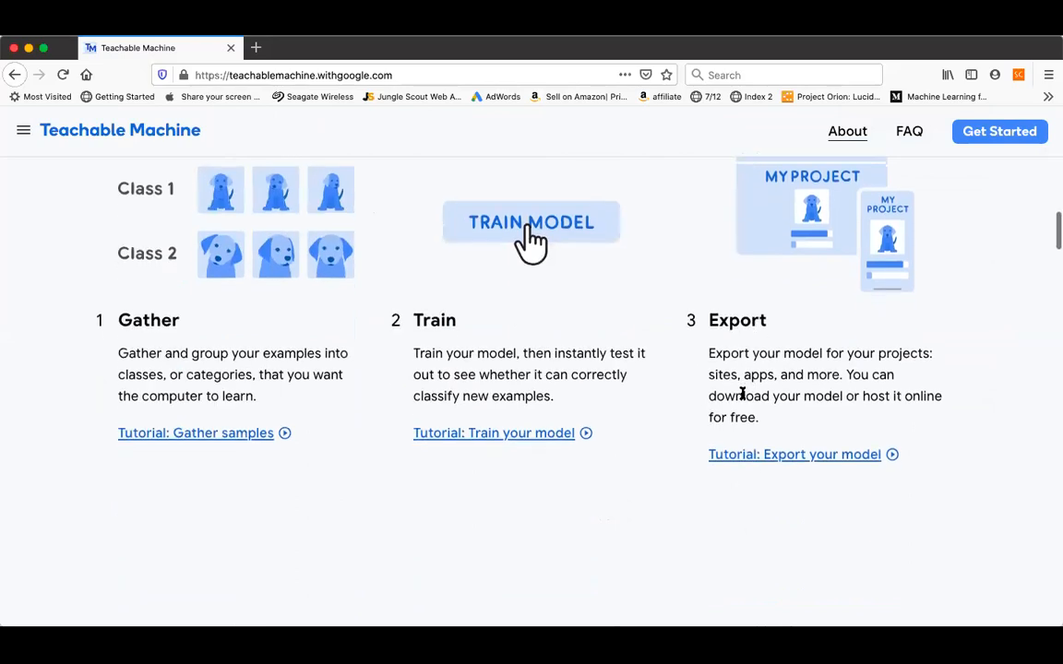
double_click(741, 322)
Step: Examine the Images, Sounds and Poses sample types, highlighting the webcam and files options for images, and browse on to the tutorials
scroll(740, 323, "down", 6)
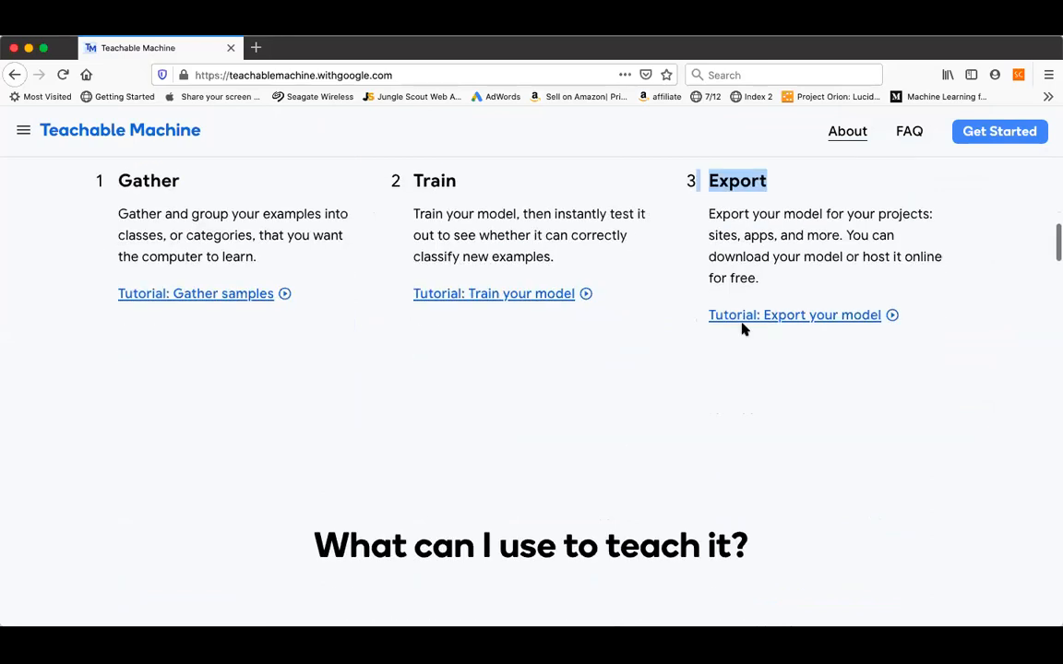
scroll(742, 330, "down", 8)
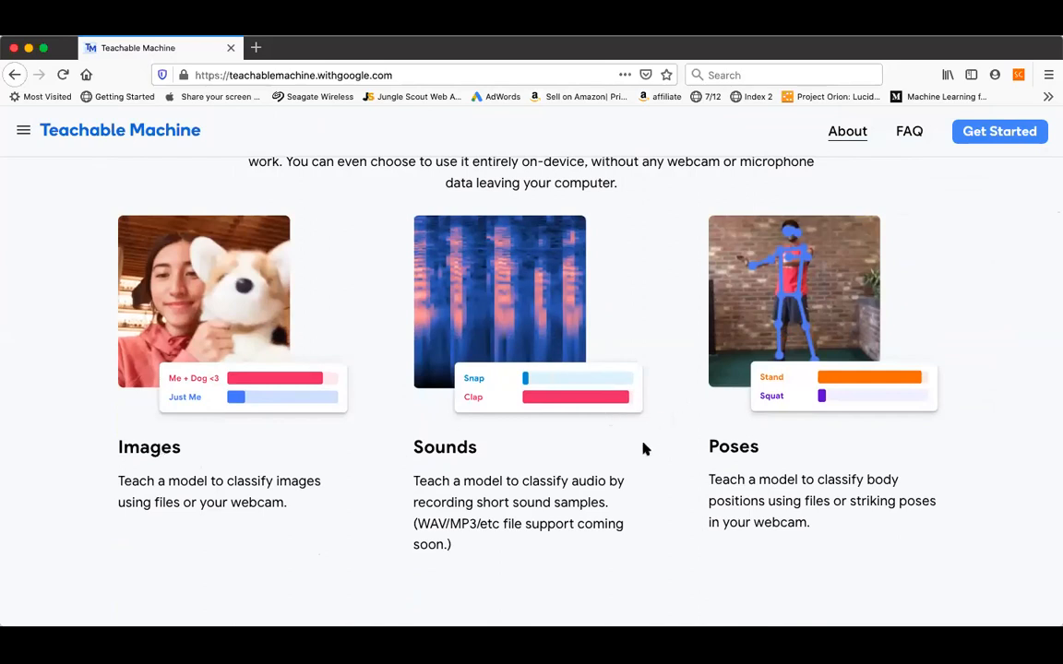
double_click(162, 447)
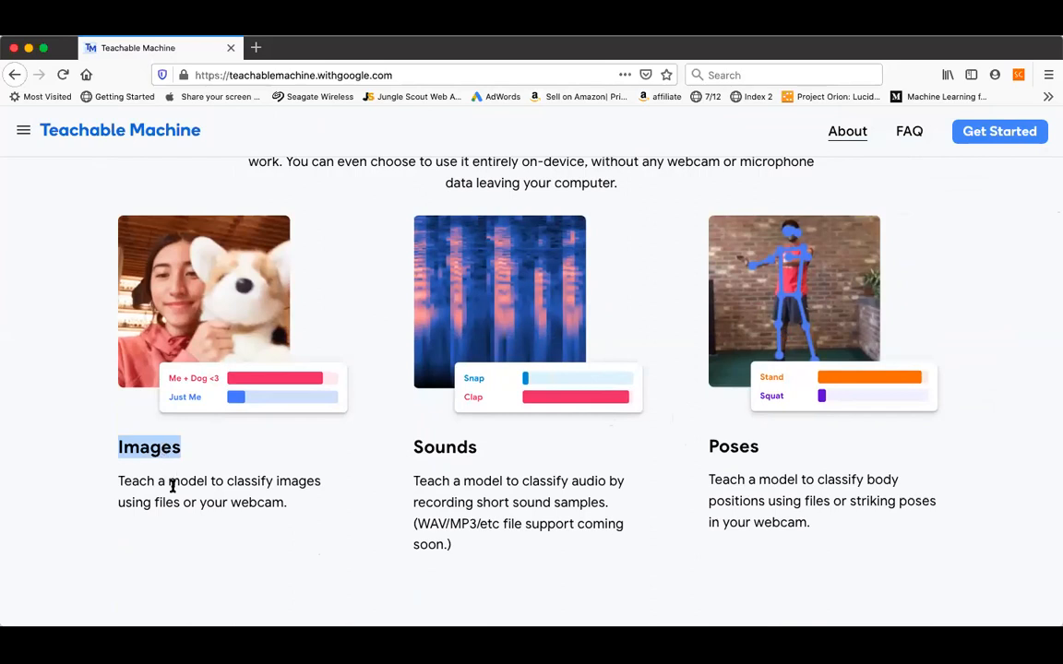
double_click(260, 502)
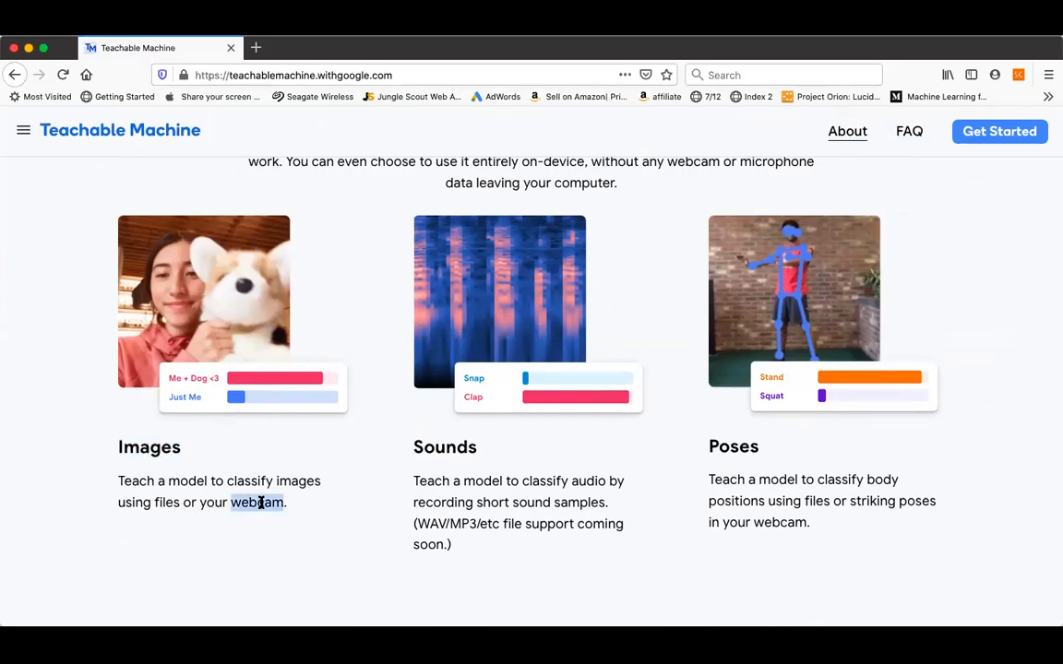
double_click(170, 504)
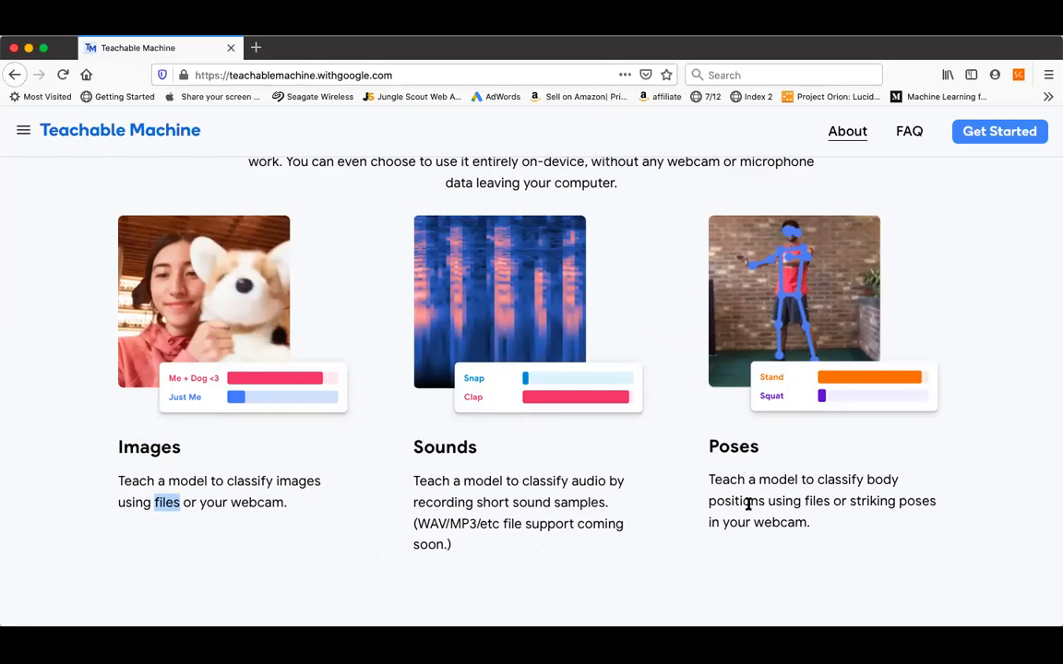
scroll(748, 505, "down", 2)
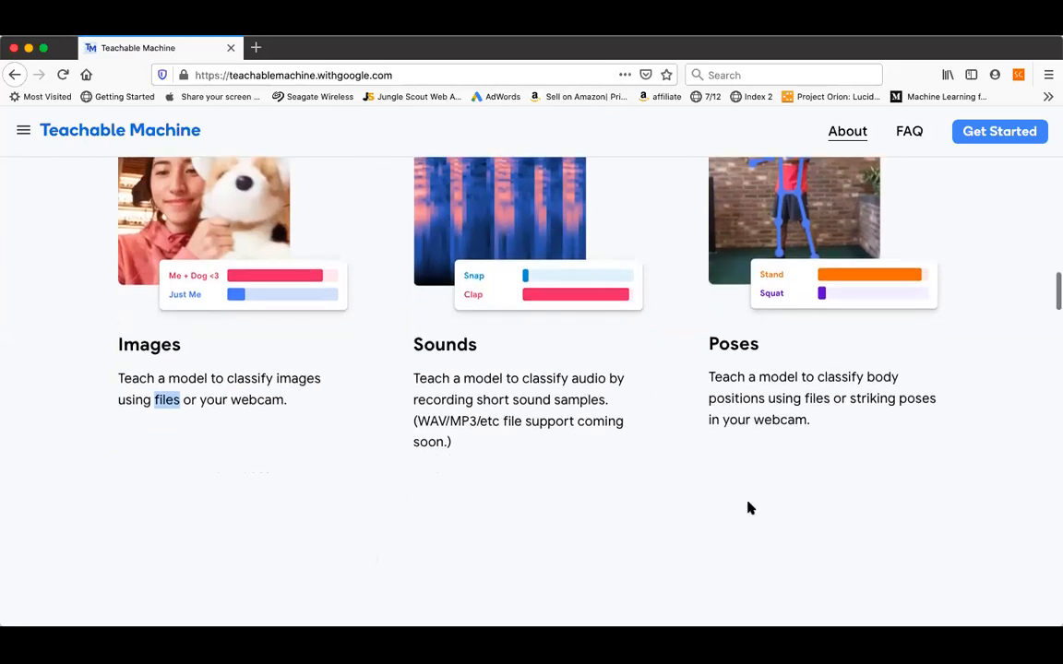
scroll(749, 506, "up", 3)
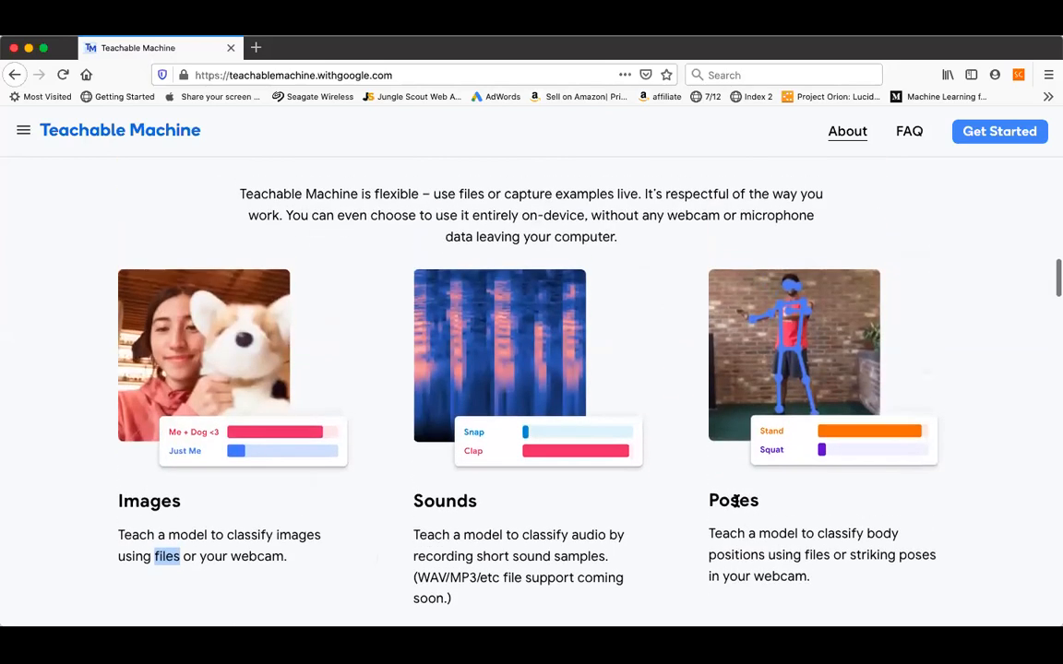
scroll(678, 393, "down", 1)
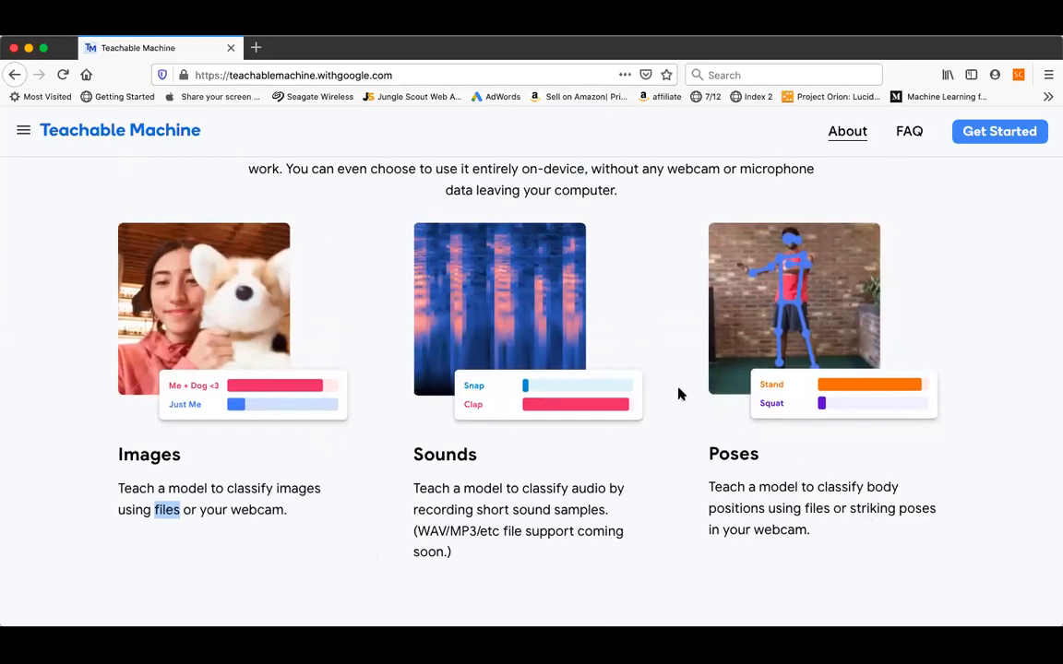
scroll(678, 394, "down", 4)
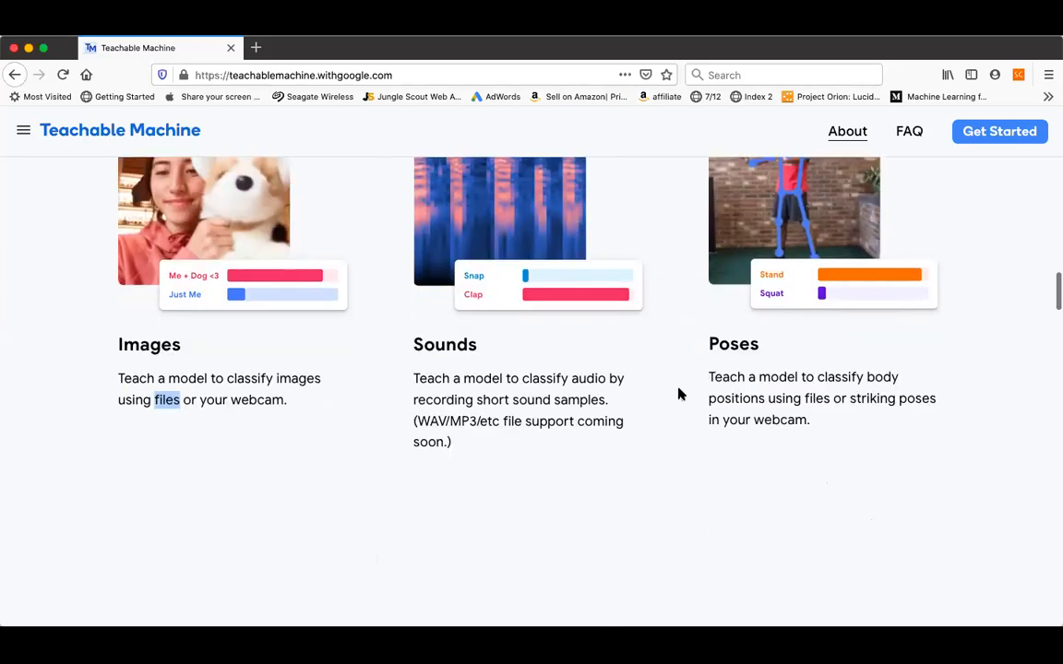
scroll(678, 394, "down", 12)
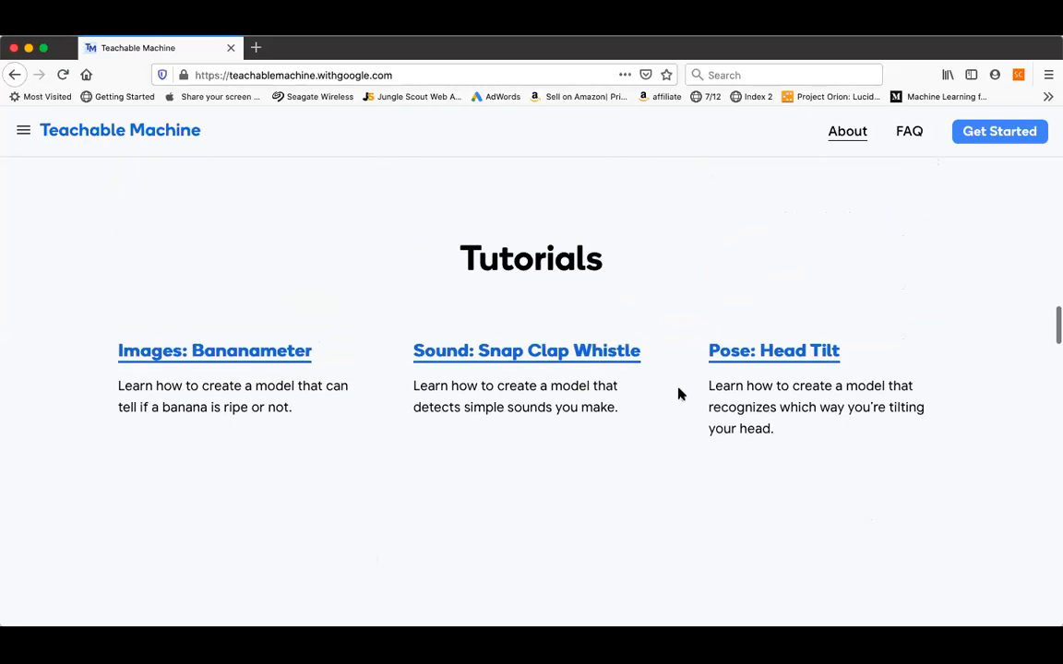
Step: Get started with Teachable Machine from the home page to reach the New Project page
scroll(678, 394, "up", 15)
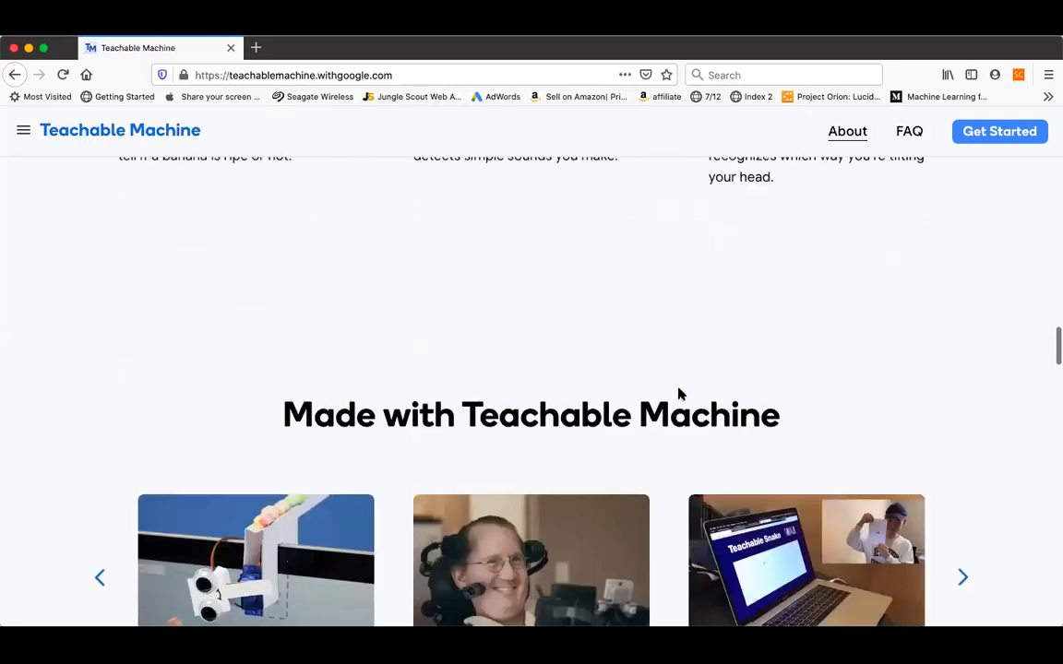
scroll(678, 393, "up", 10)
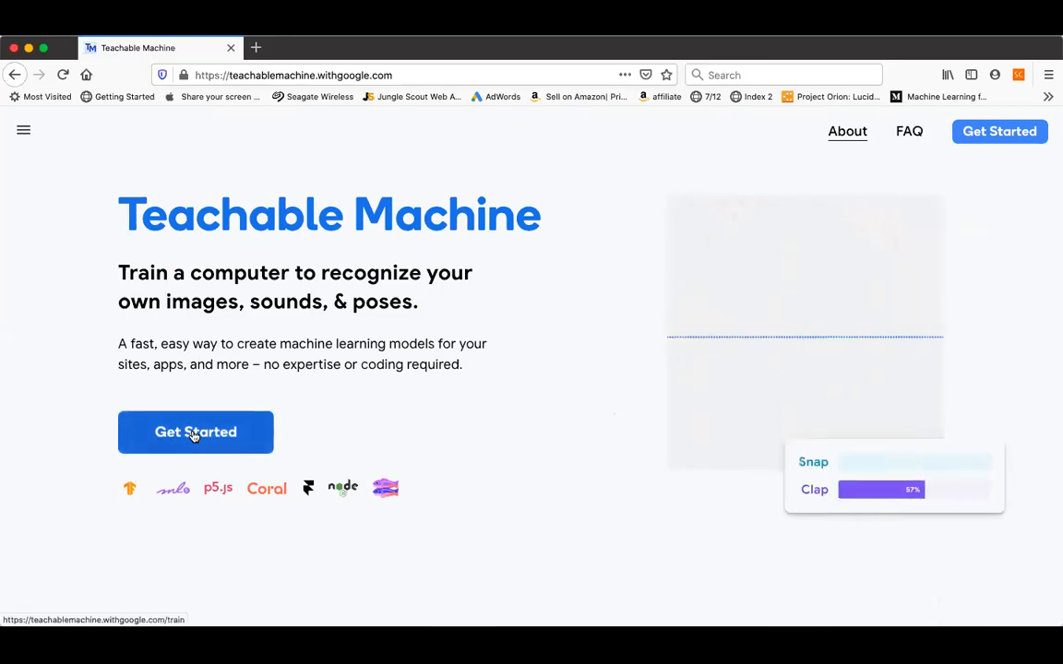
left_click(194, 433)
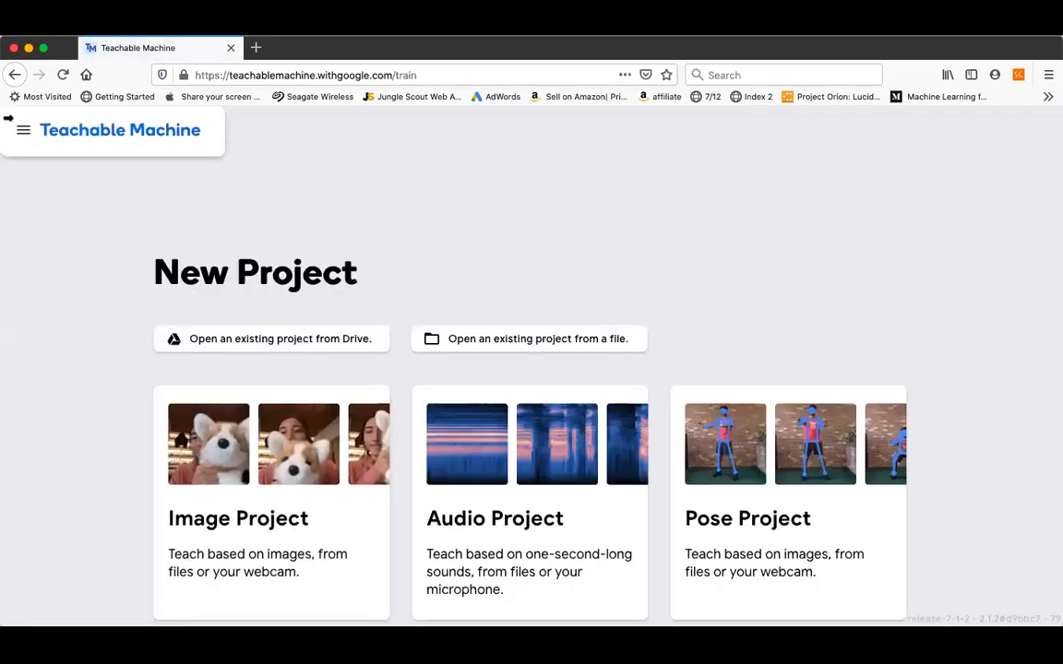
Step: Look over the project options offered in the site's main menu and close it again
left_click(25, 131)
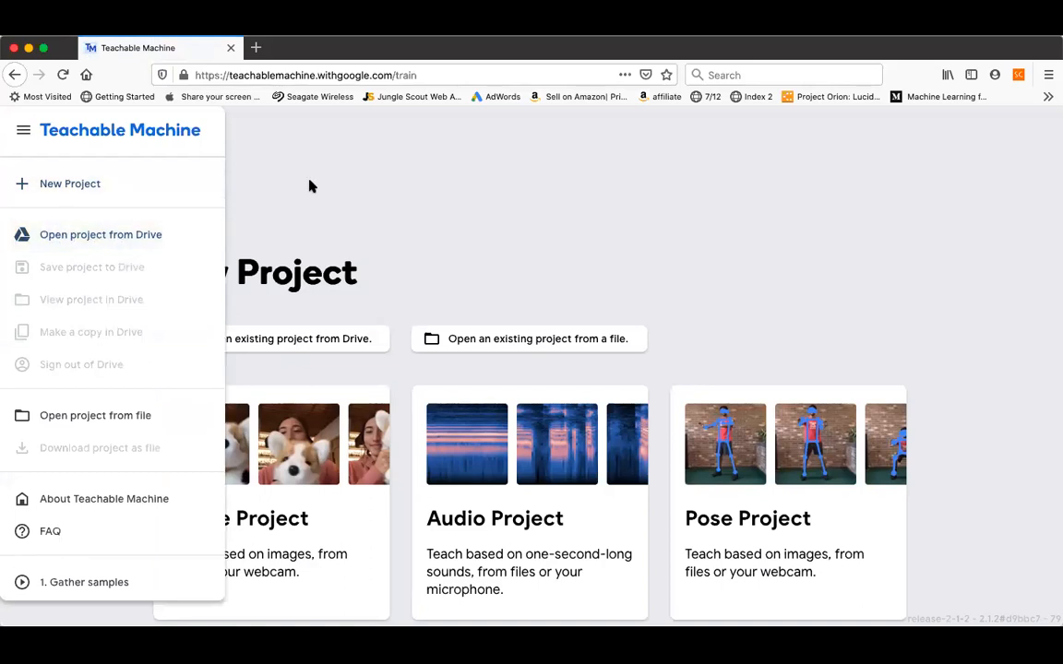
left_click(313, 212)
Step: Review the available project types and create a new Image Project
scroll(313, 212, "down", 1)
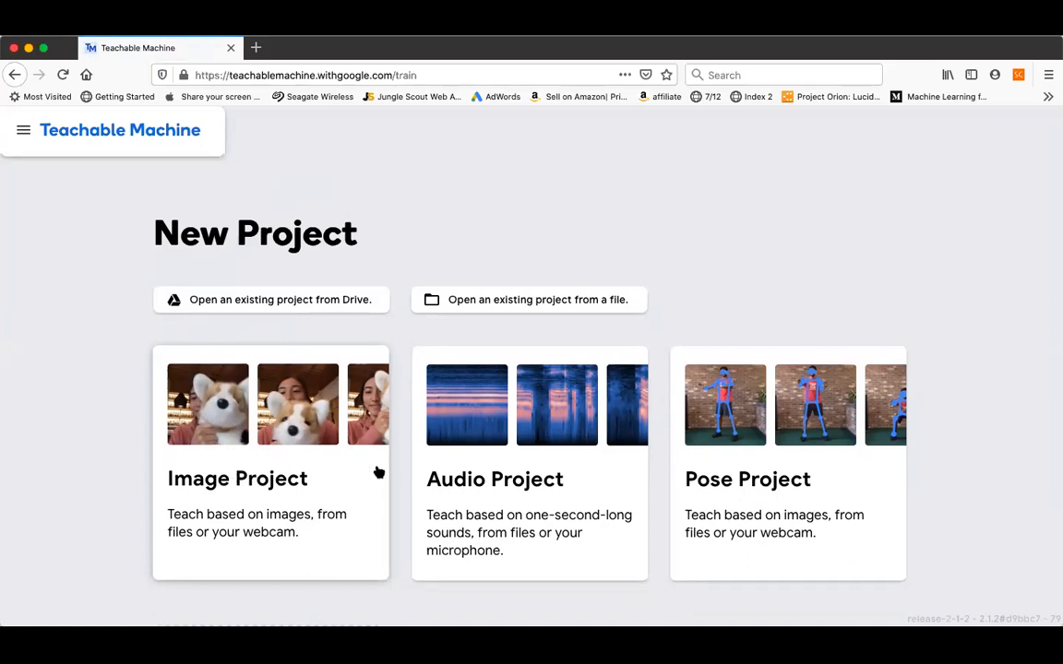
scroll(377, 472, "down", 1)
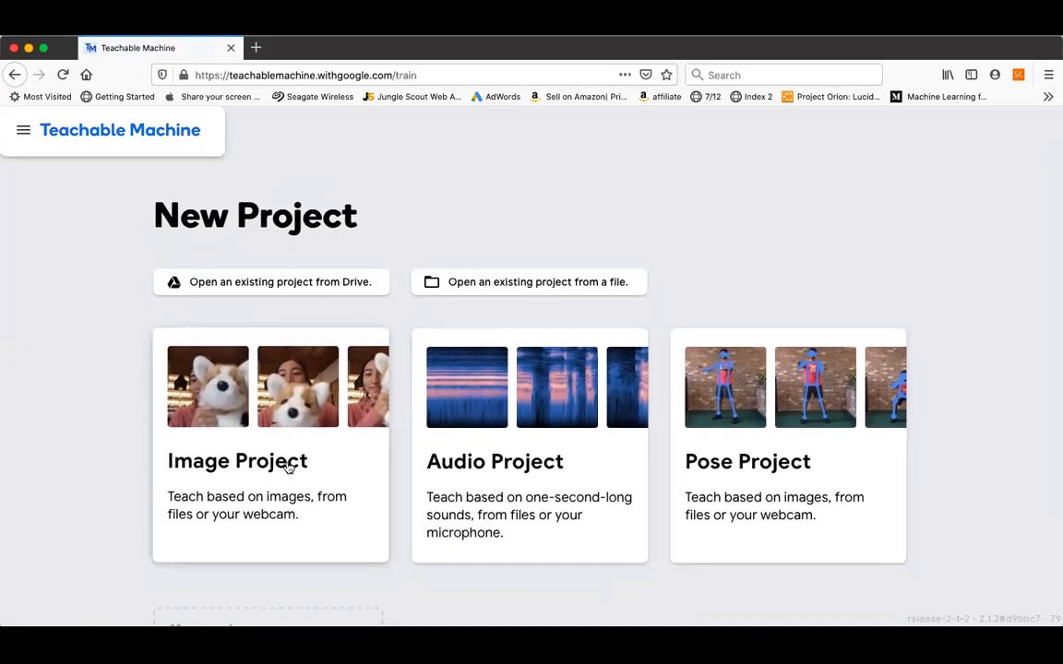
scroll(289, 468, "down", 3)
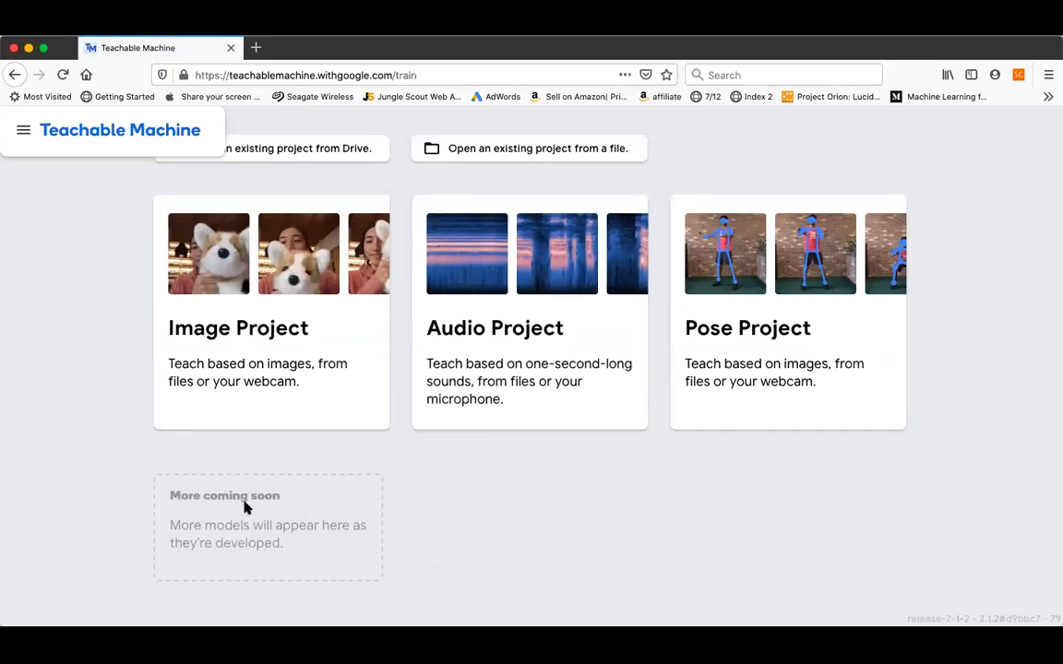
scroll(246, 506, "up", 2)
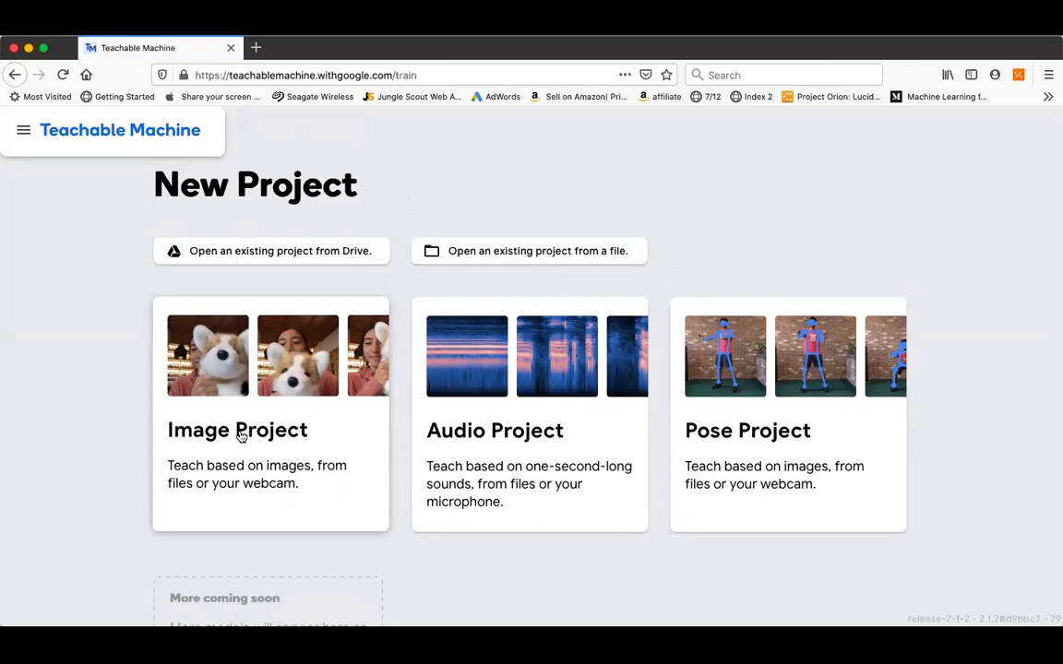
left_click(240, 435)
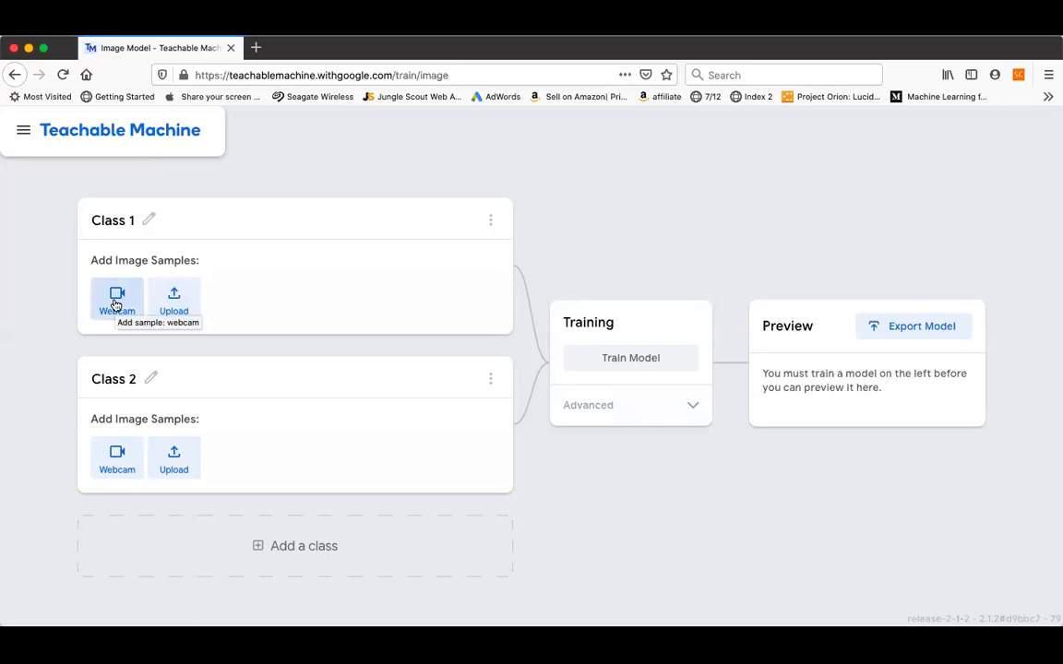
Step: Rename Class 1 of the image project as Technophiles
left_click(148, 218)
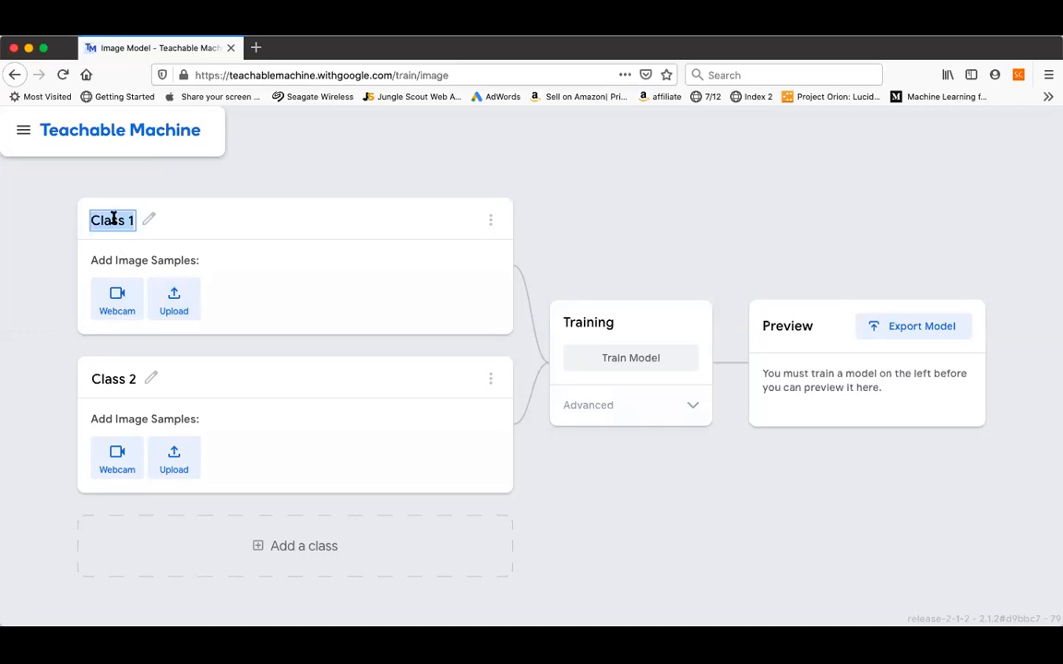
type("Technophiles")
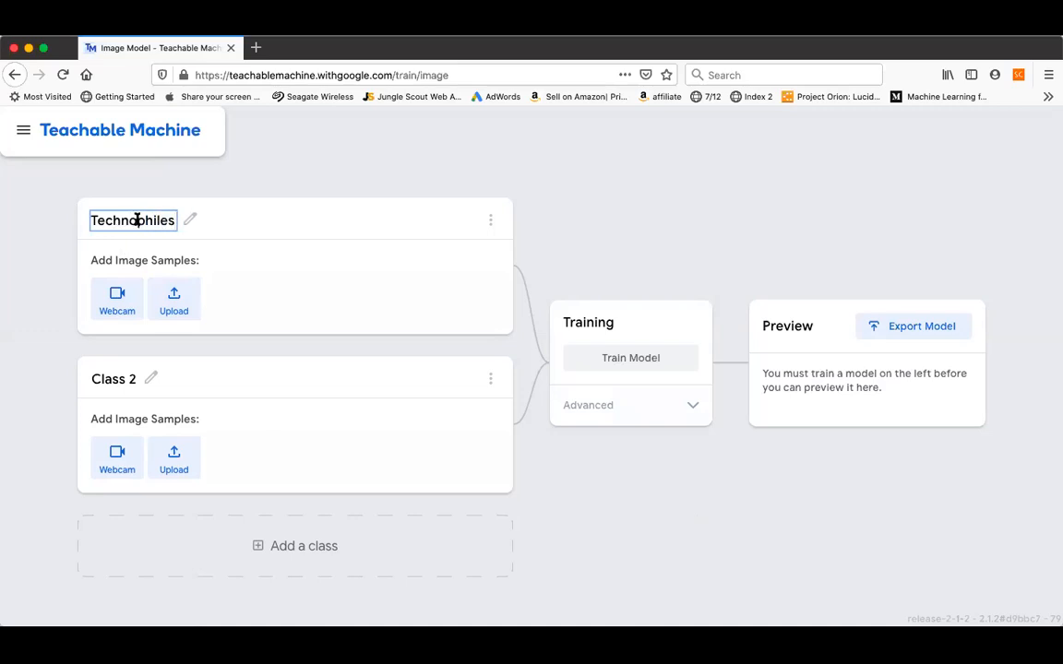
left_click(294, 178)
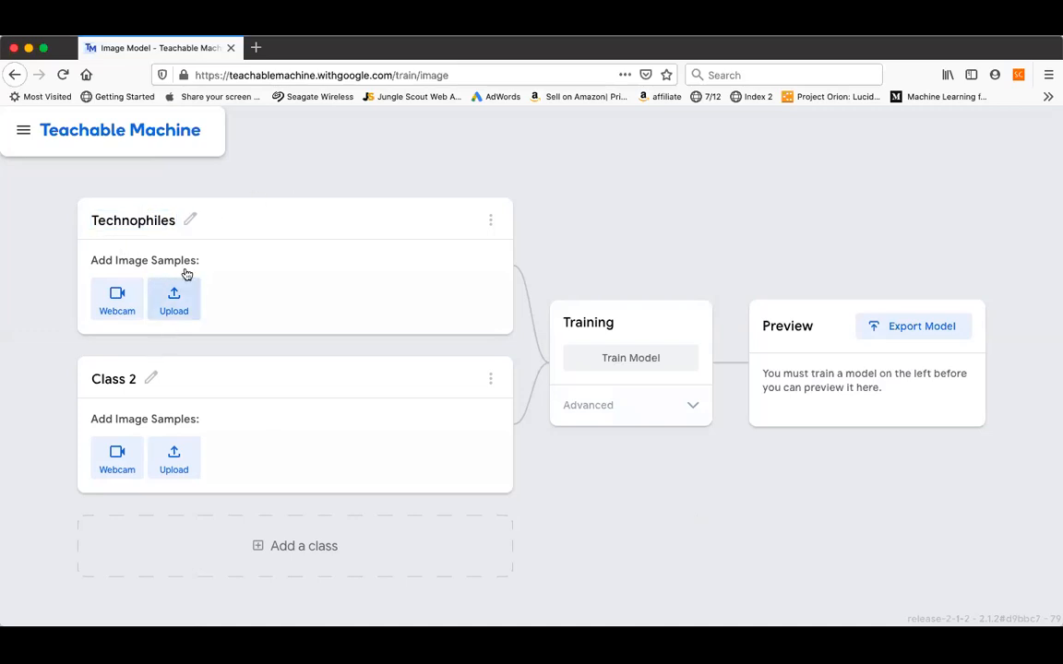
Step: Allow camera access and record about 110 webcam image samples of the presenter's face for the Technophiles class
left_click(117, 302)
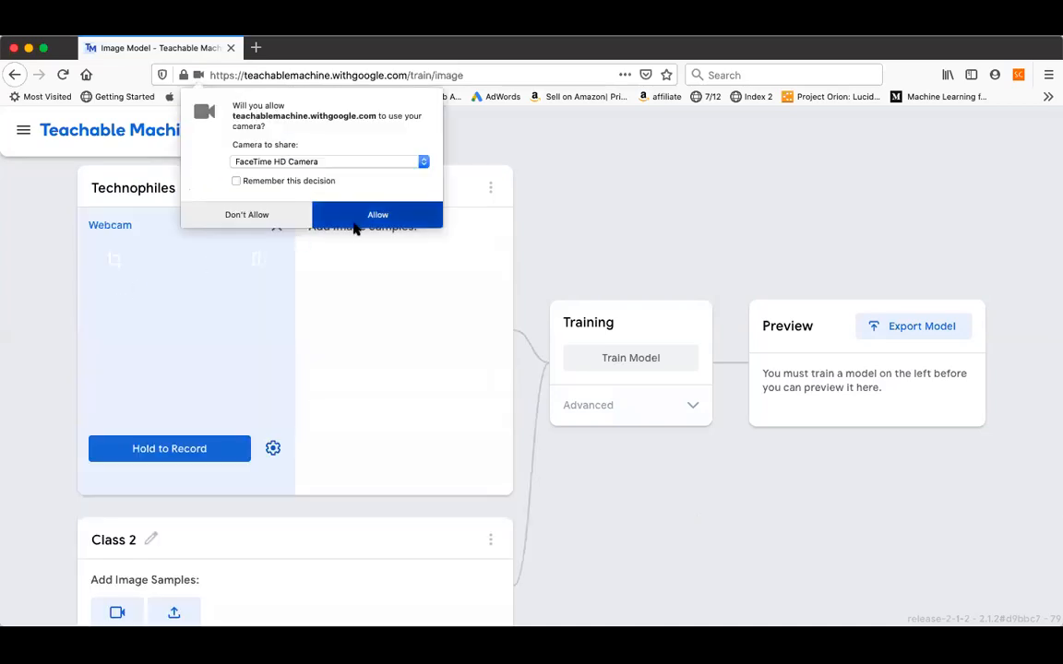
left_click(363, 220)
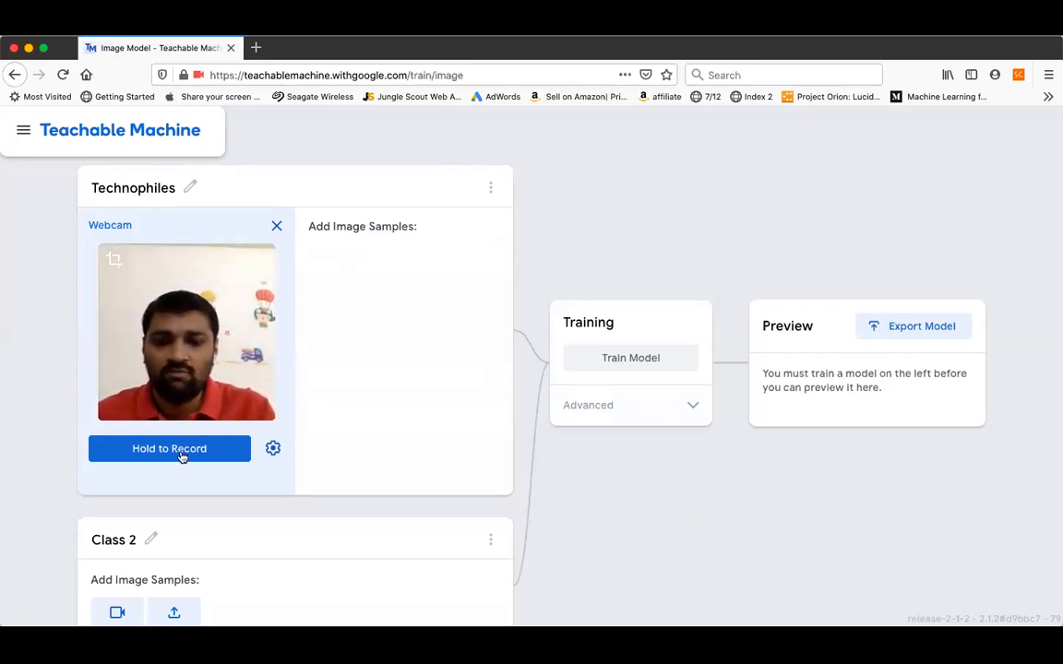
left_click_drag(181, 453, 180, 452)
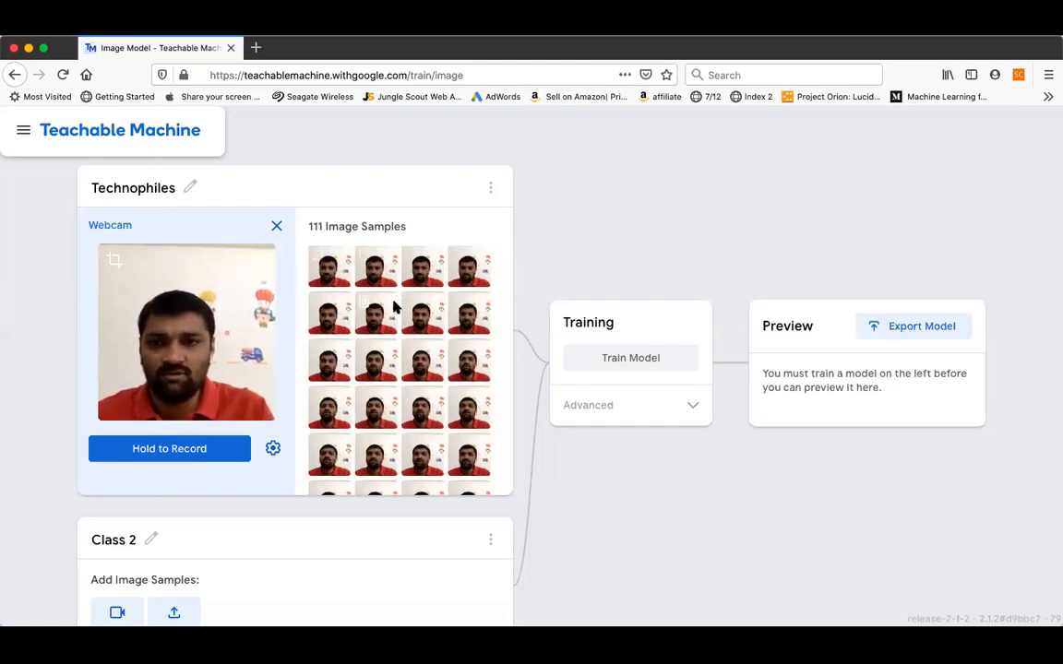
scroll(394, 307, "down", 1)
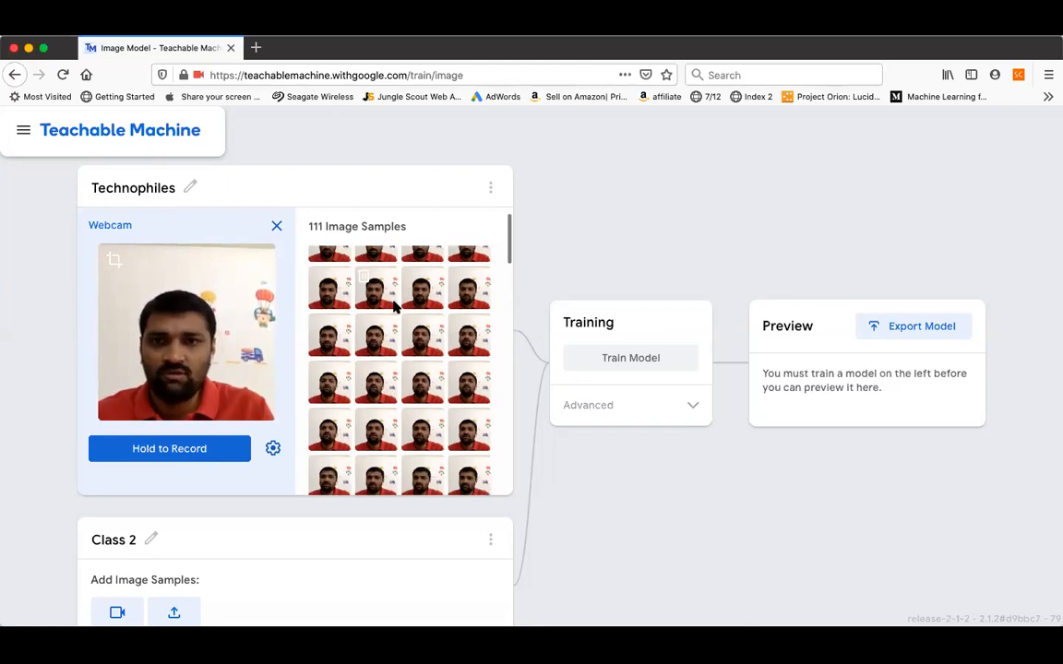
scroll(394, 306, "down", 1)
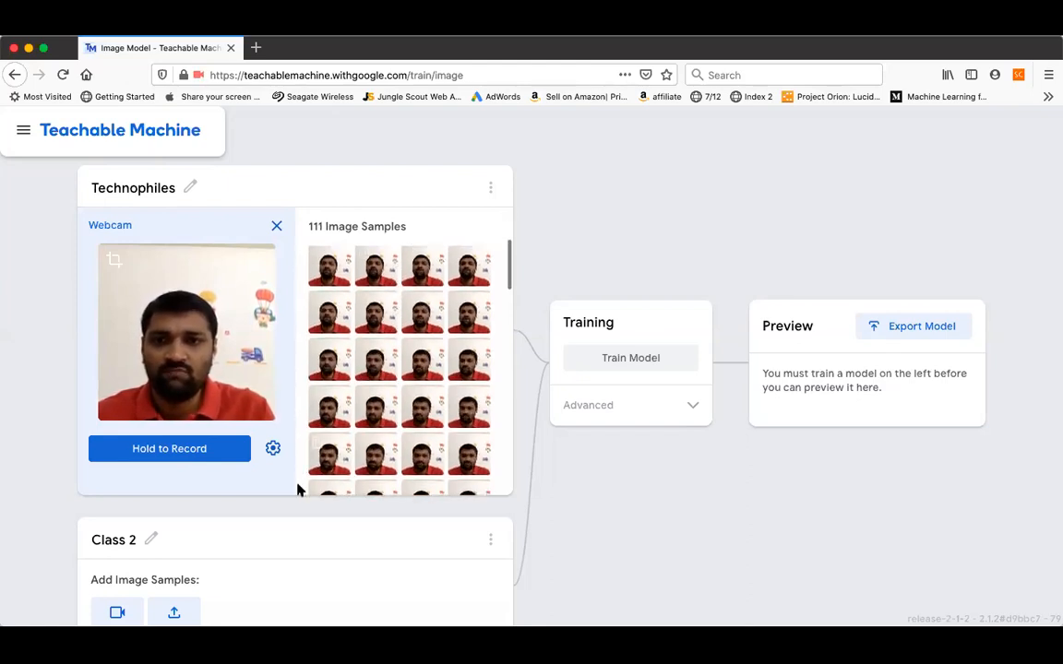
Step: Rename Class 2 of the image project as Mango
scroll(277, 543, "down", 2)
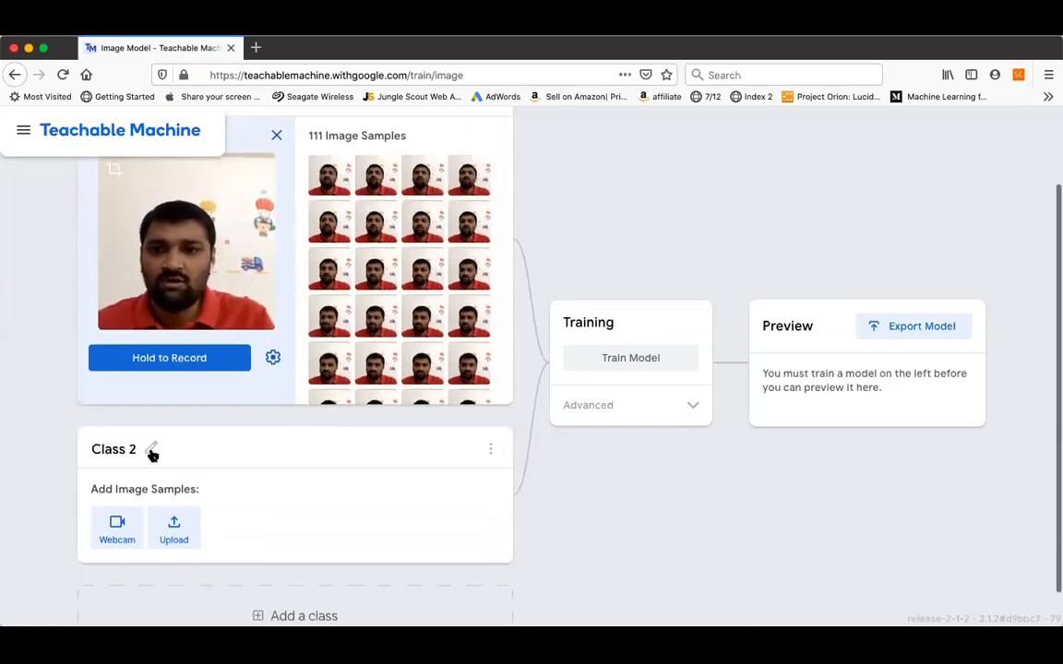
left_click(151, 451)
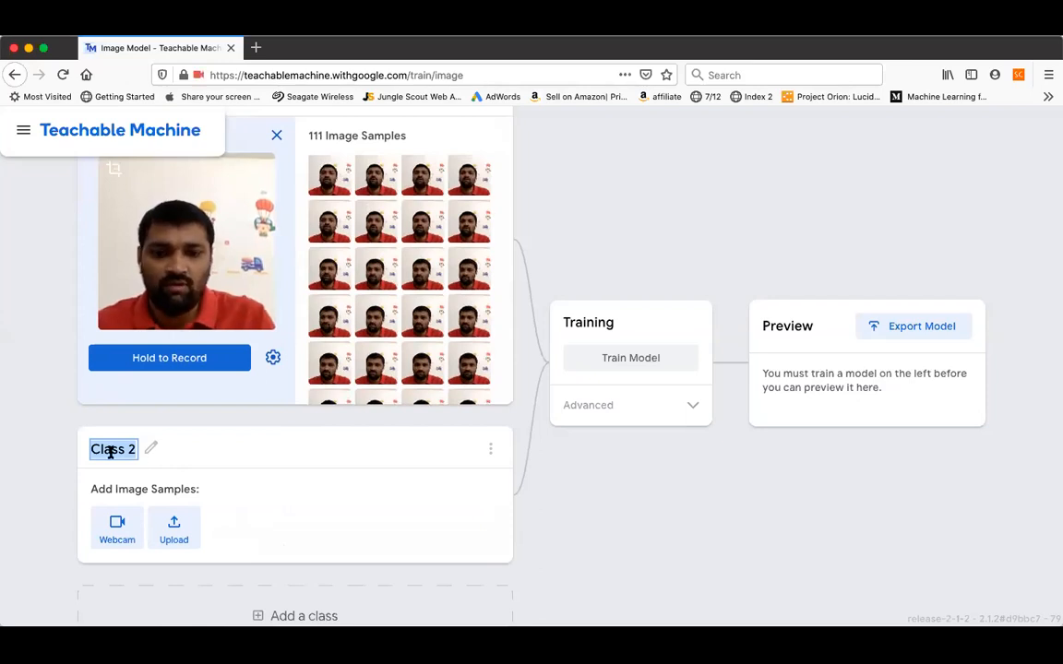
type("Mango")
key("Return")
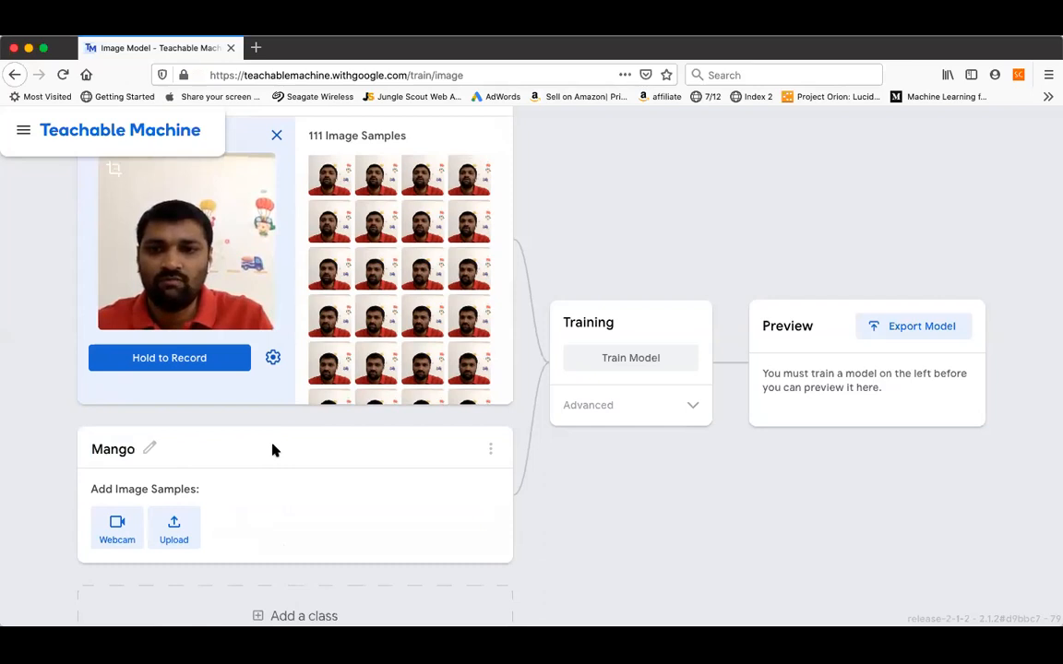
Step: Allow camera access and record about 110 webcam image samples of a mango for the Mango class
scroll(272, 450, "down", 1)
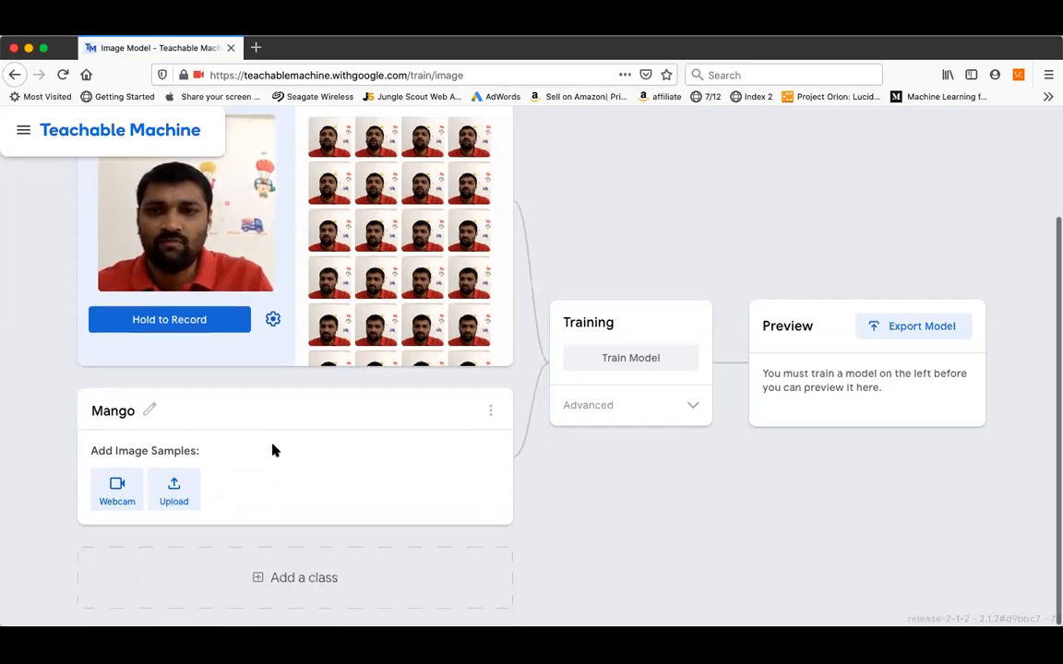
left_click(123, 491)
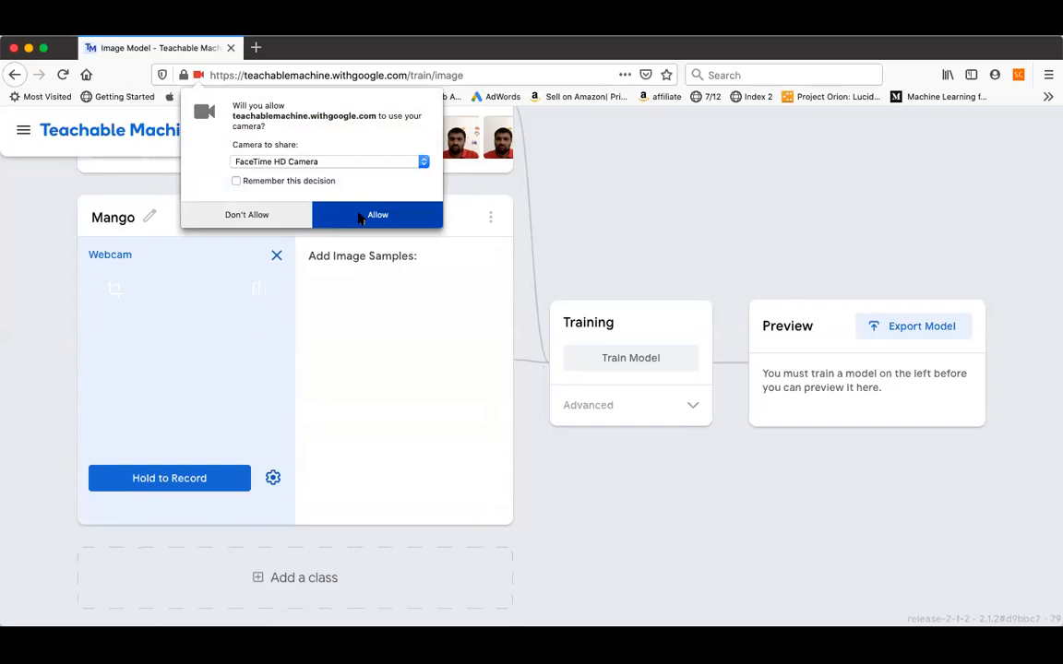
left_click(360, 219)
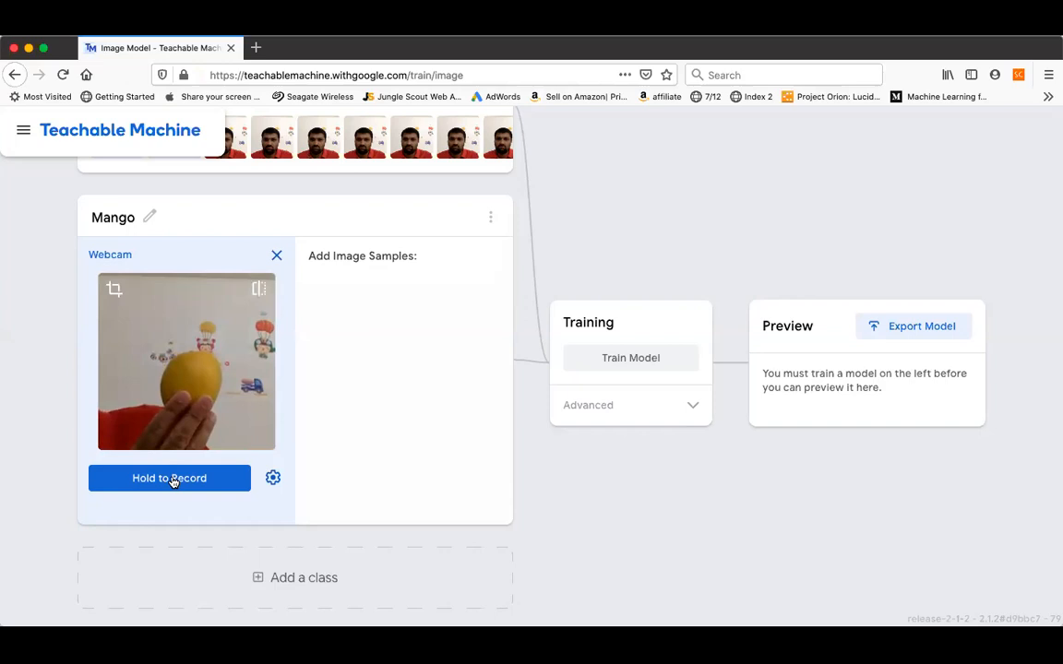
left_click_drag(173, 481, 172, 481)
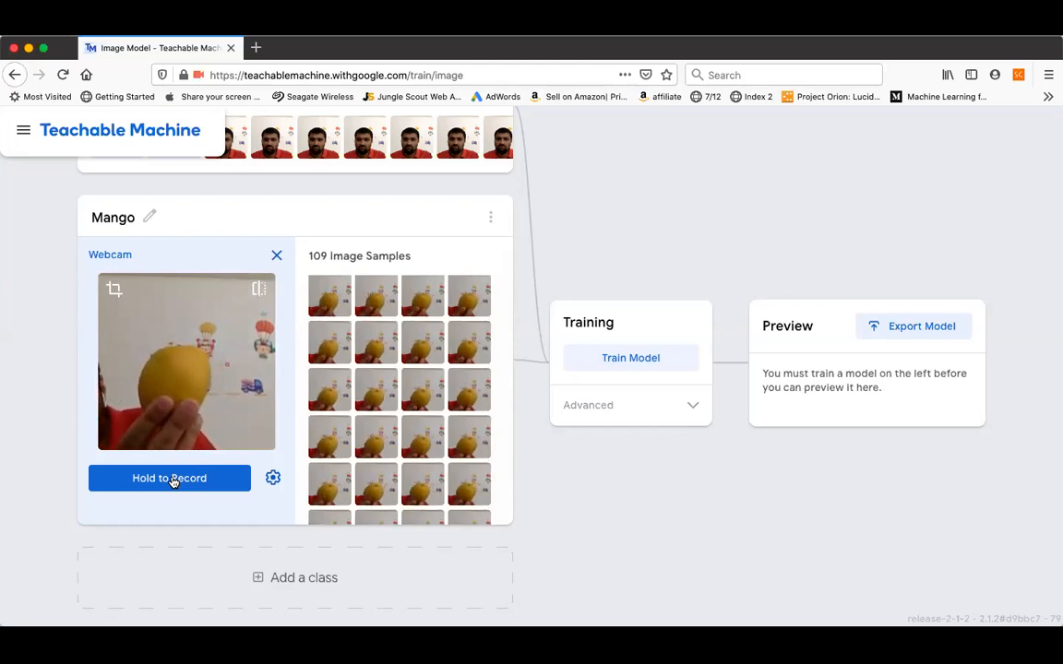
Step: Add a third class to the project and name it Phone
left_click(290, 578)
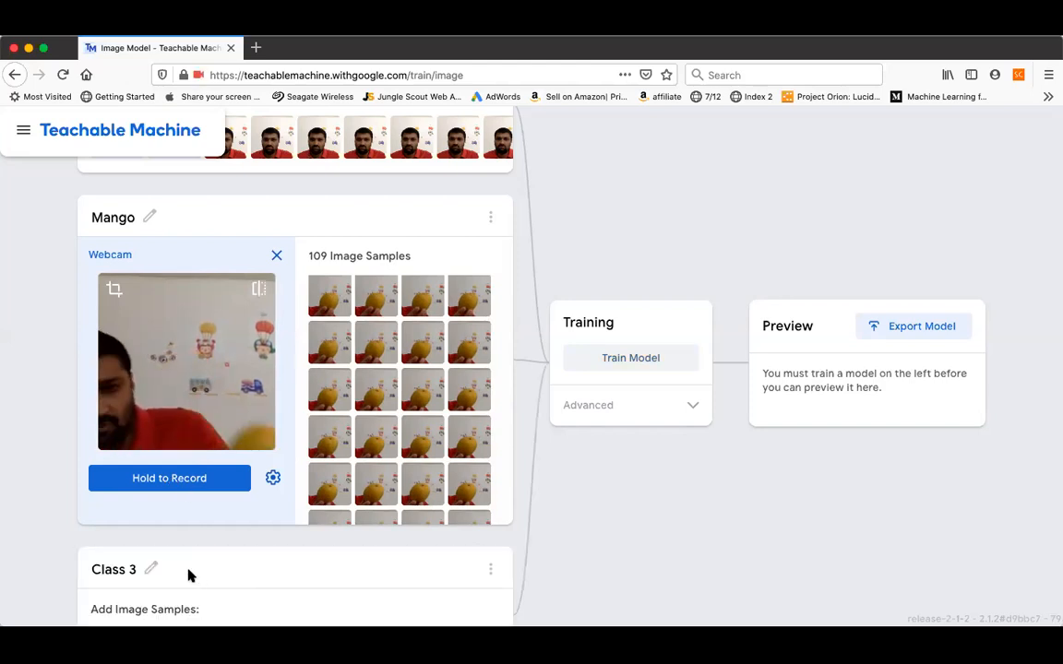
left_click(153, 569)
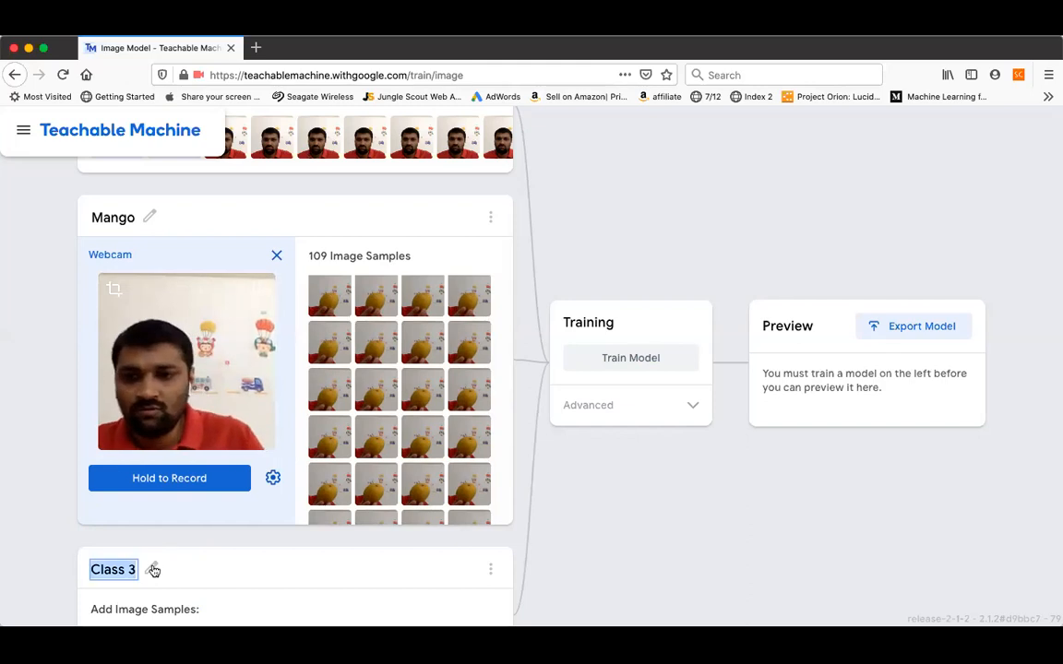
type("Phone")
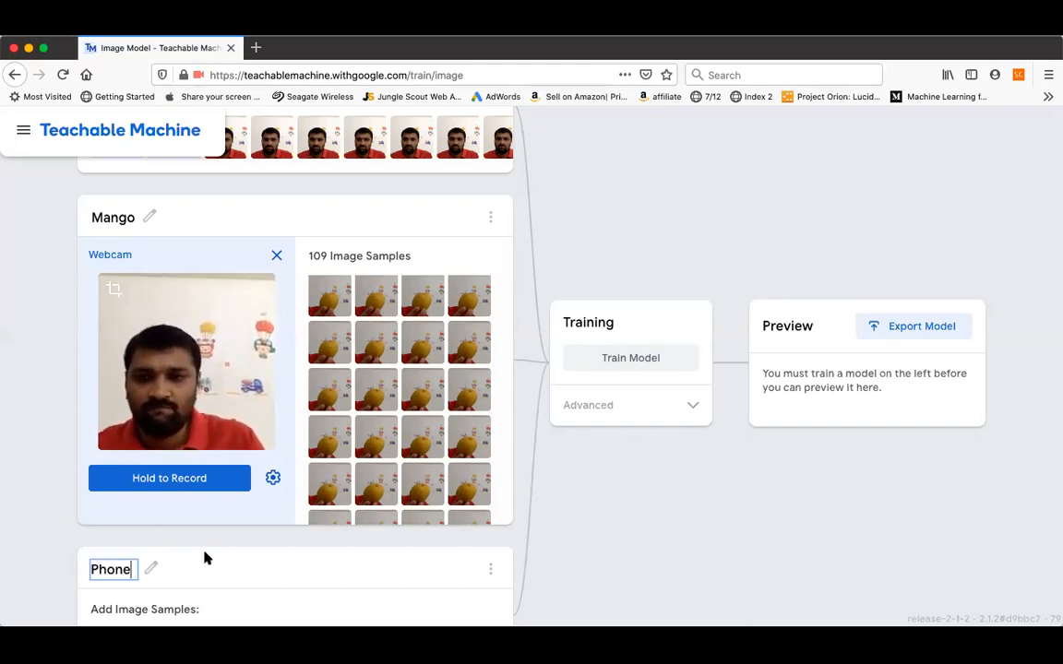
Step: Allow camera access and record about 110 webcam image samples of a phone for the Phone class
scroll(207, 558, "down", 3)
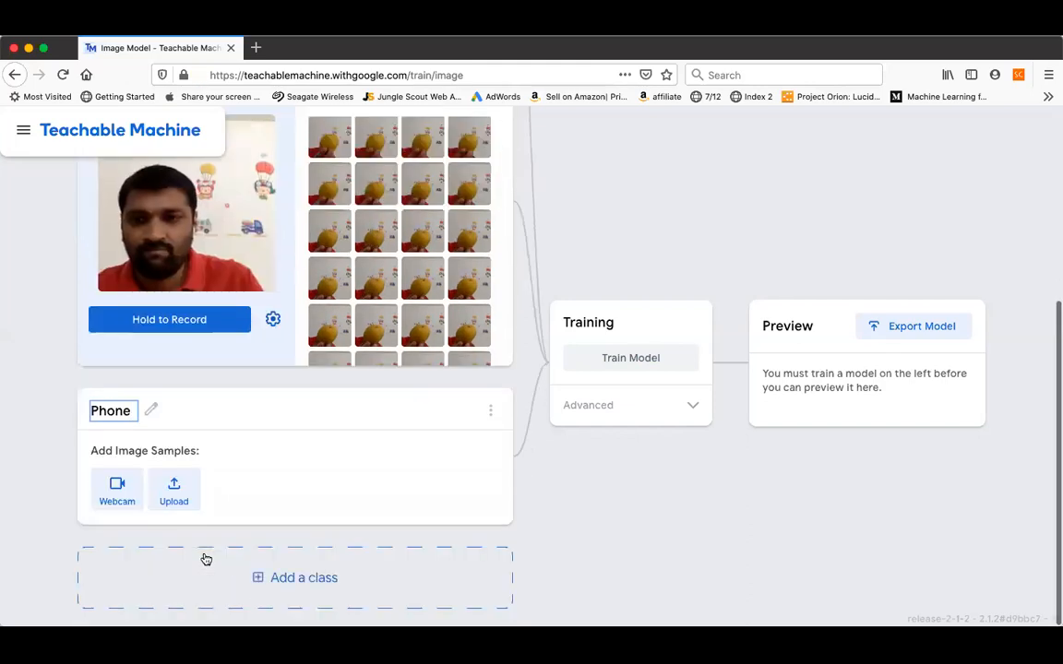
left_click(116, 486)
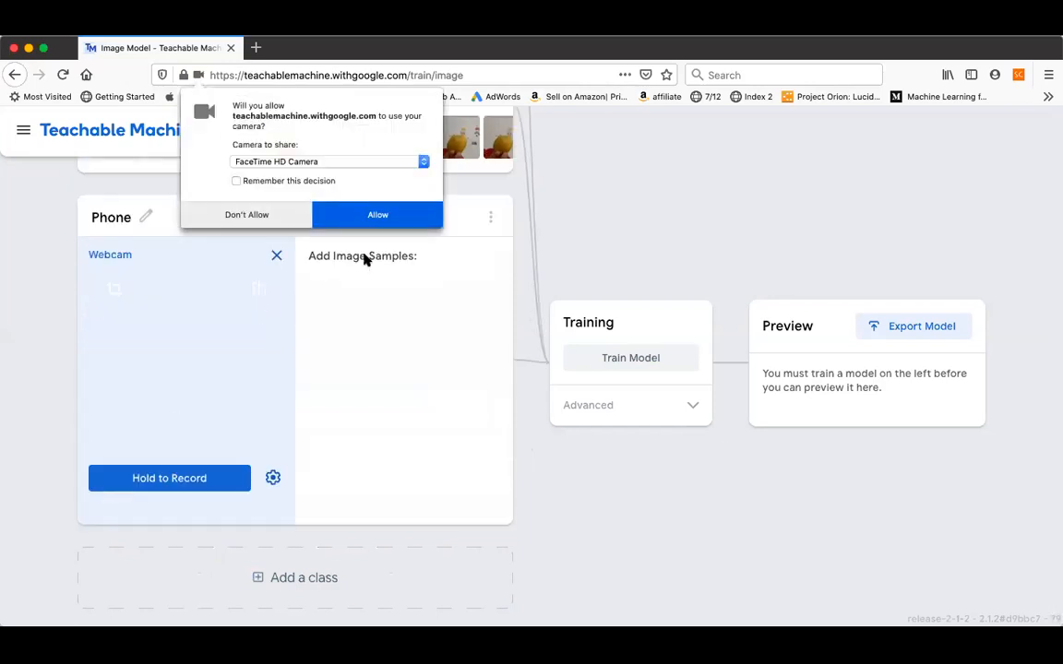
left_click(369, 218)
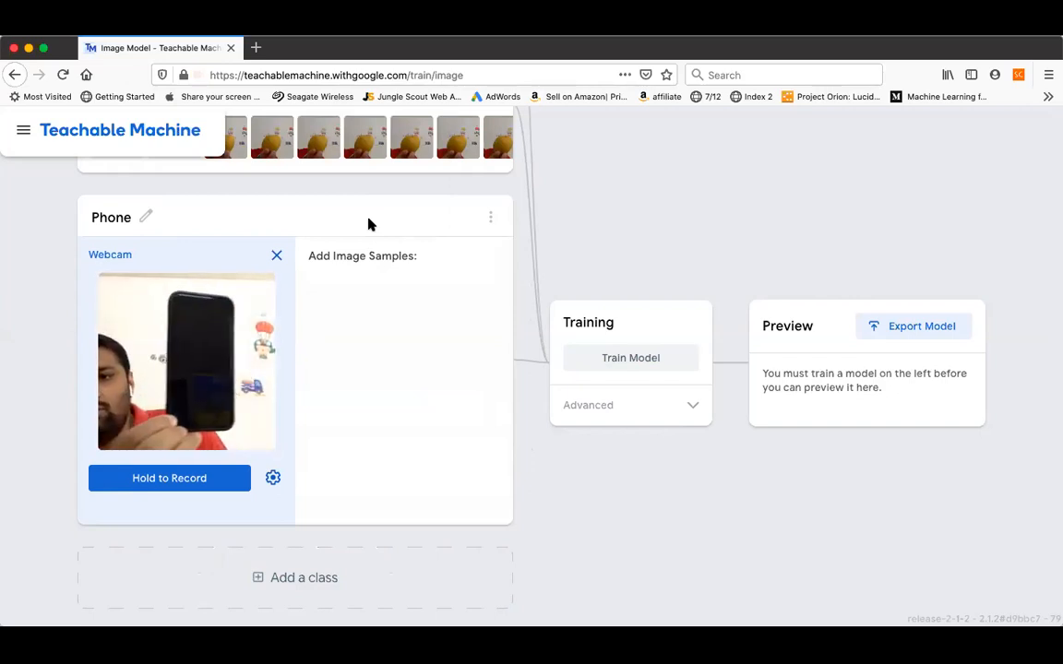
left_click(178, 478)
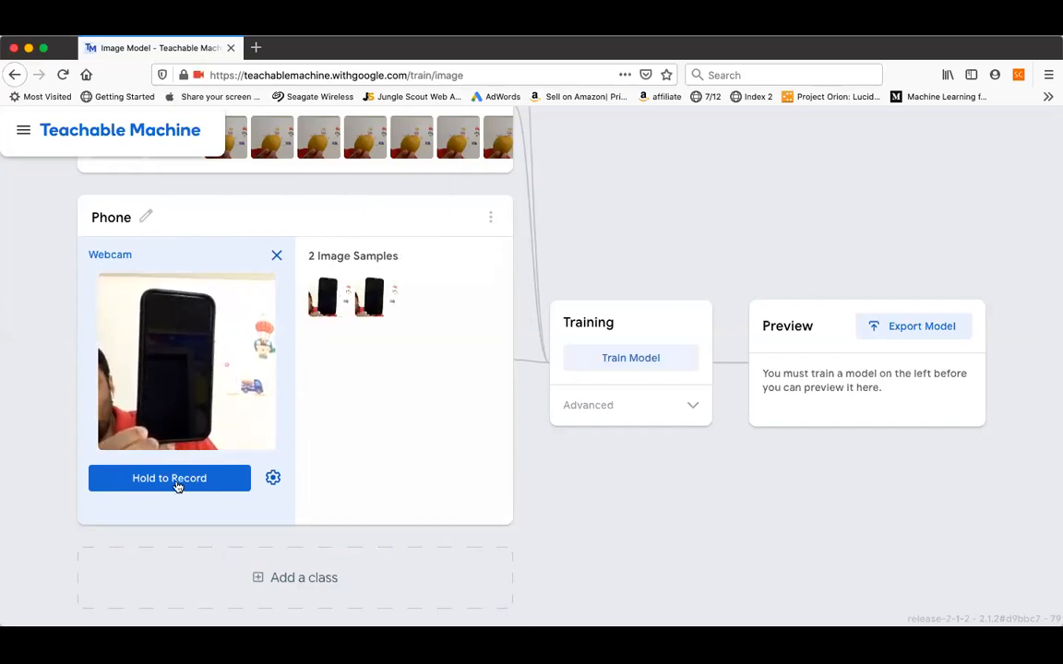
left_click_drag(178, 484, 178, 484)
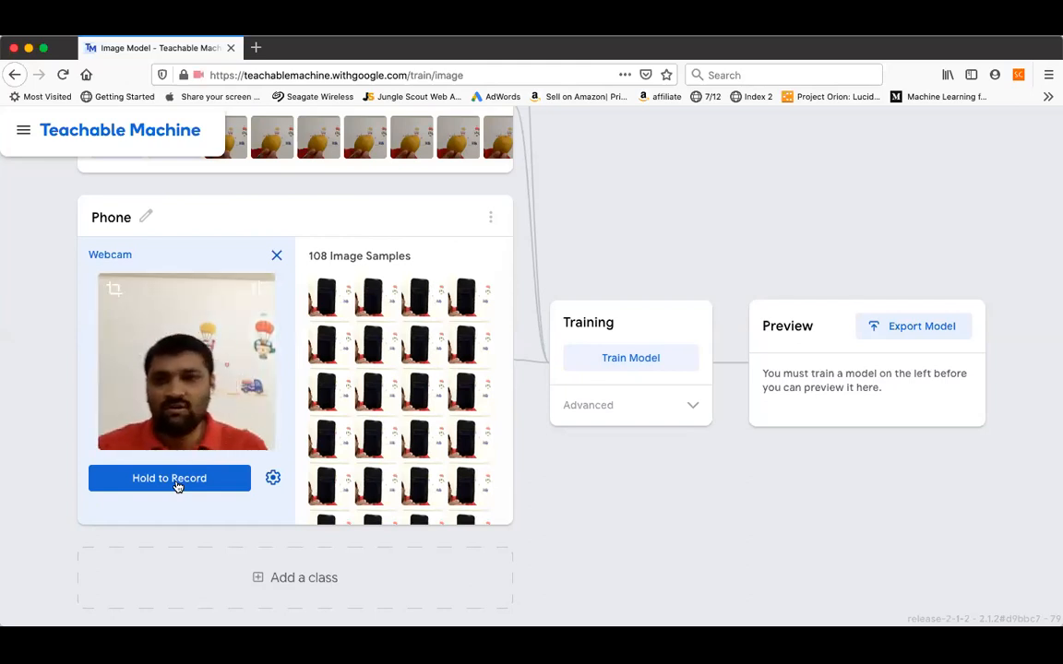
Step: Start training the model on the Technophiles, Mango and Phone samples, letting the slow page keep running
scroll(356, 423, "up", 3)
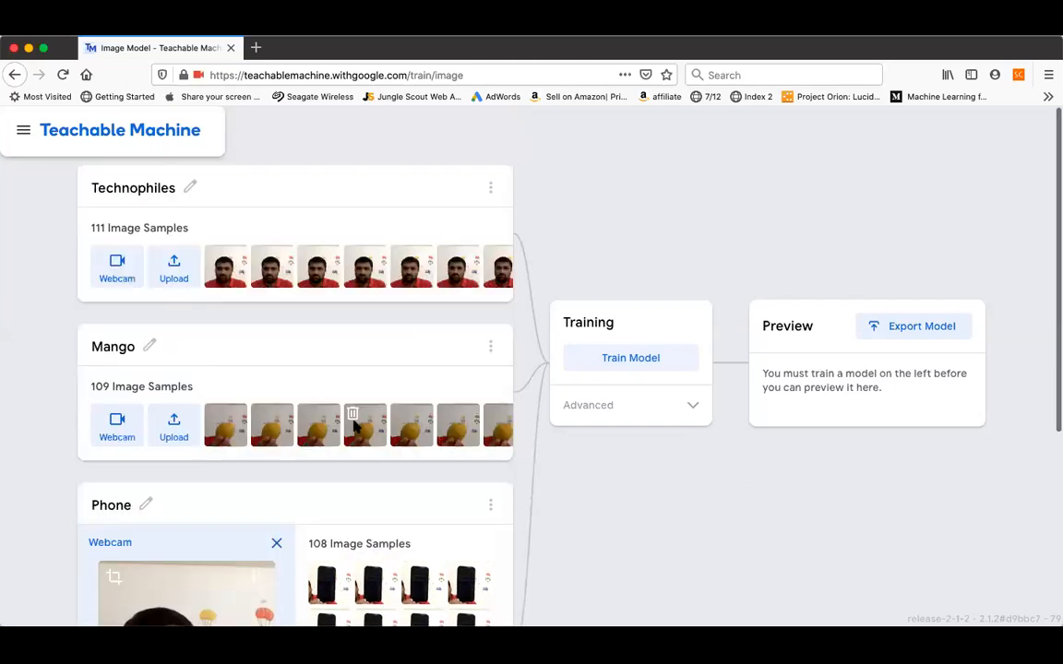
scroll(356, 422, "down", 3)
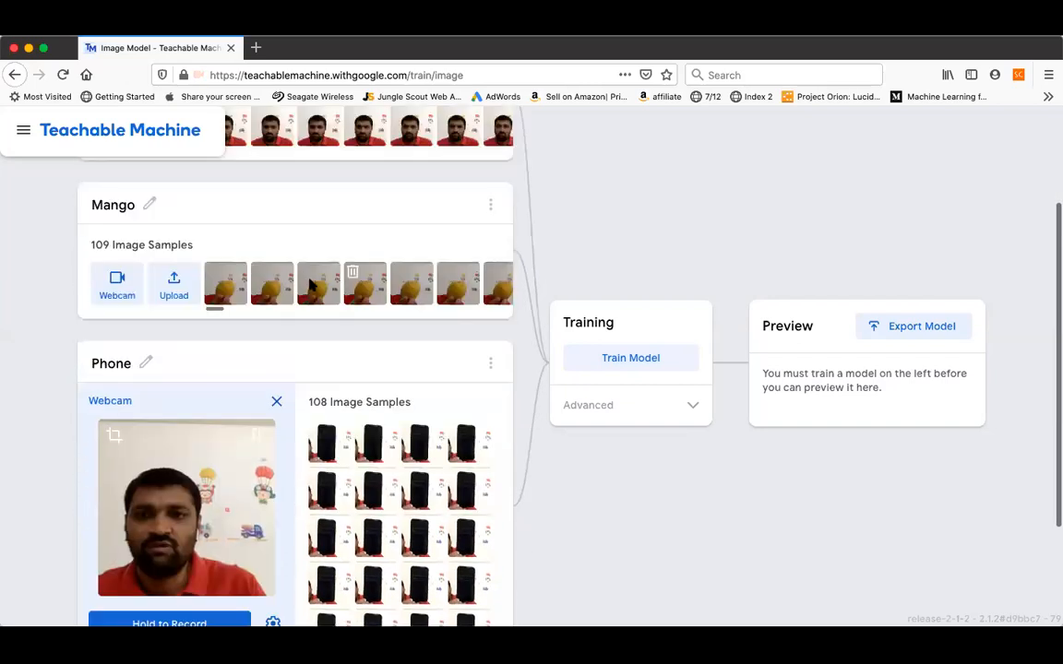
scroll(366, 491, "down", 2)
scroll(367, 487, "down", 2)
scroll(567, 536, "down", 3)
scroll(567, 538, "up", 3)
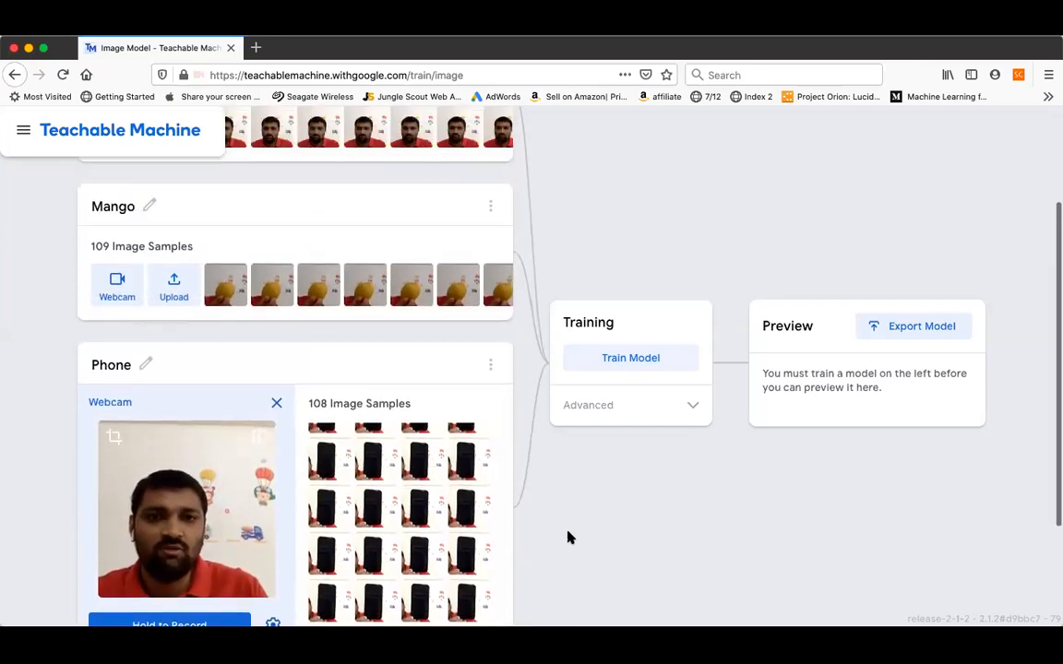
left_click(622, 362)
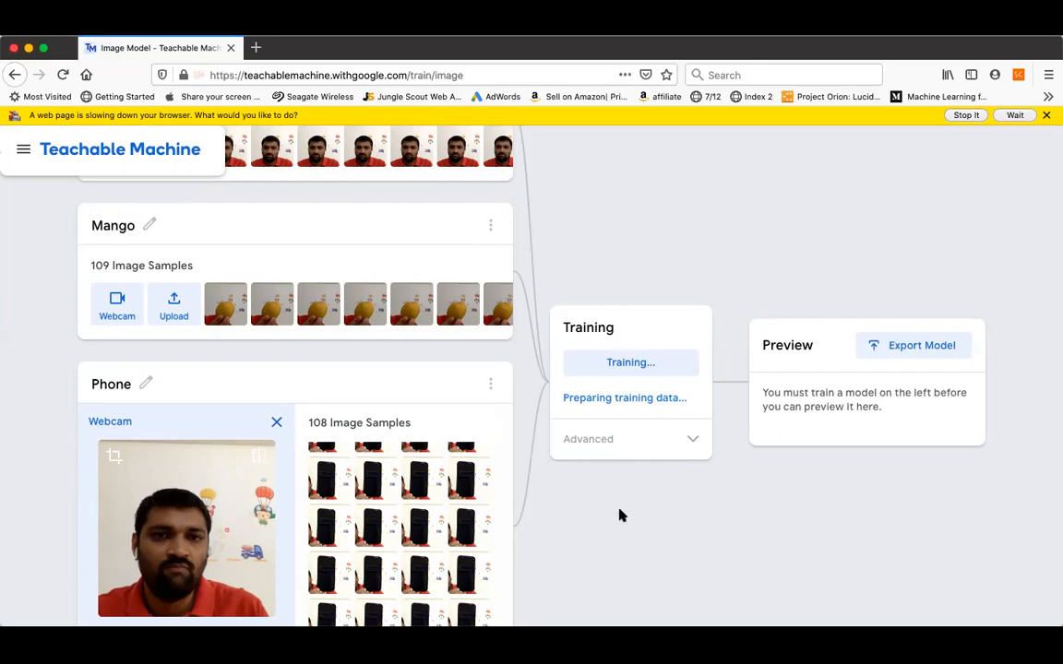
left_click(1011, 117)
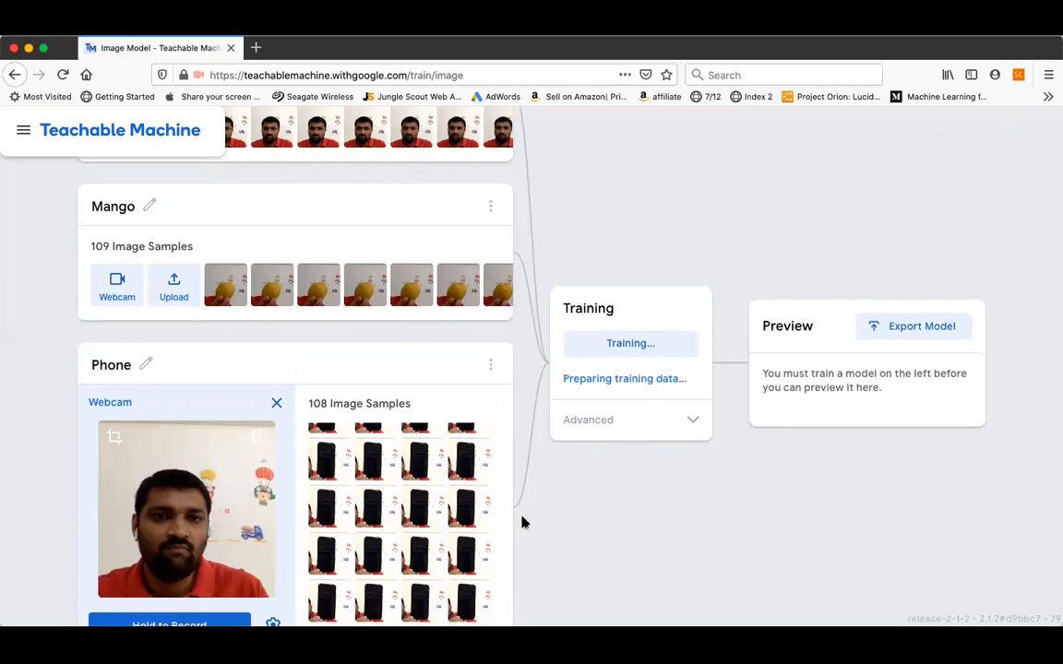
Step: Dismiss the notice about keeping the tab open and let the model training run to completion
scroll(522, 523, "up", 3)
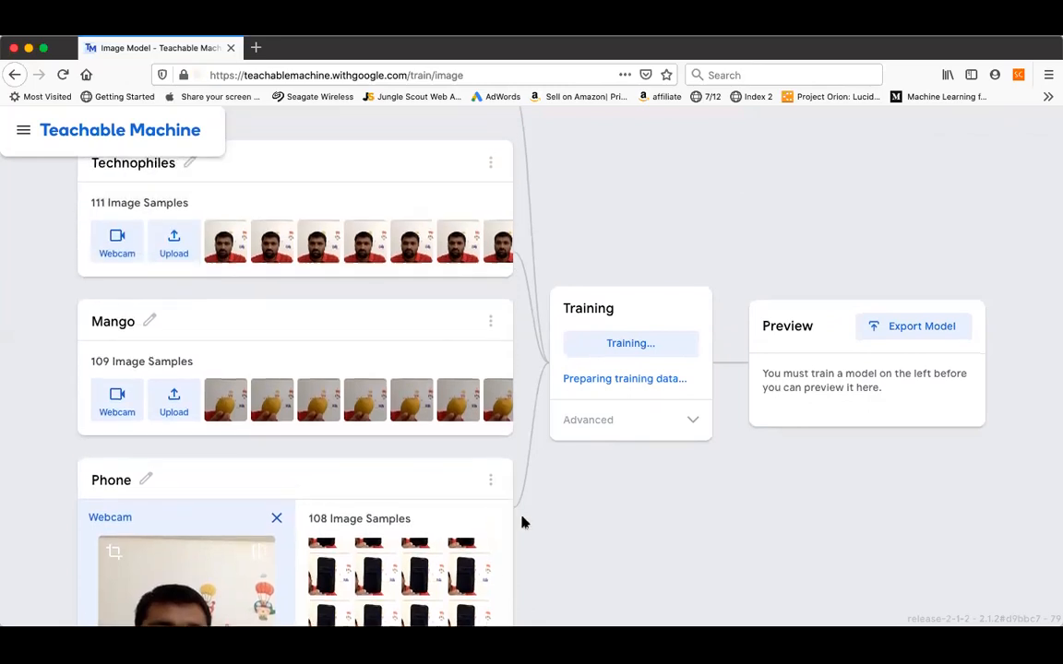
scroll(521, 523, "down", 1)
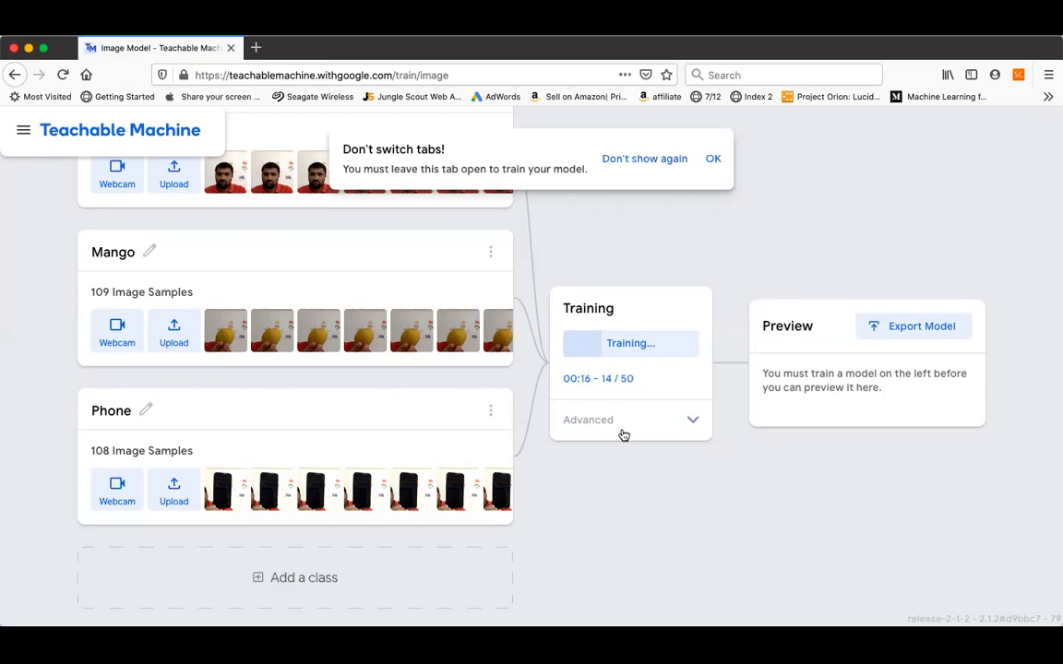
scroll(659, 392, "up", 2)
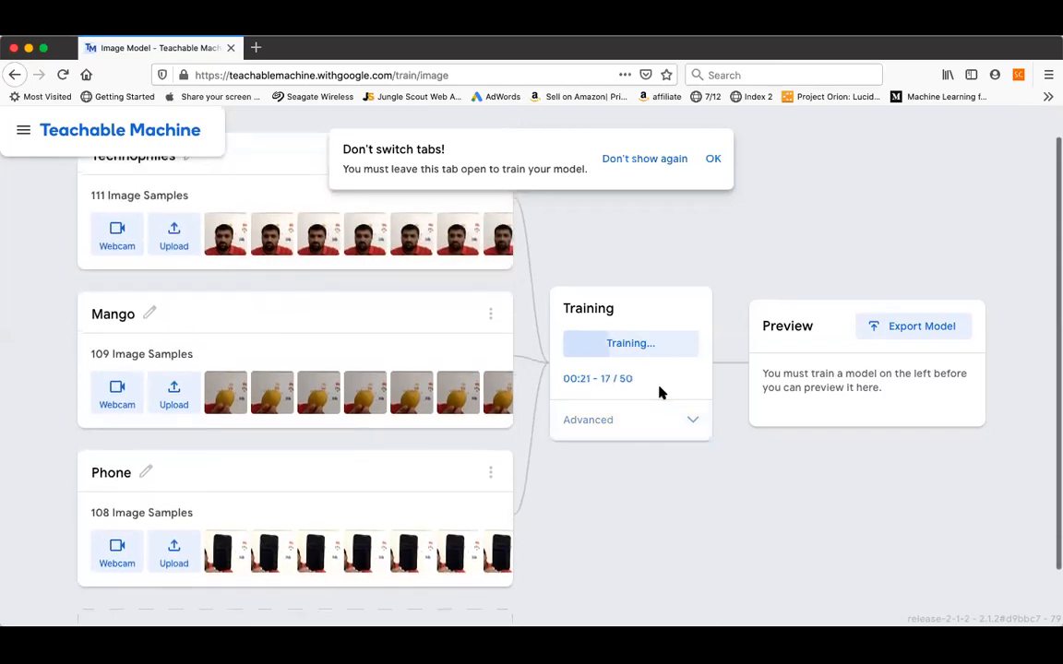
left_click(713, 162)
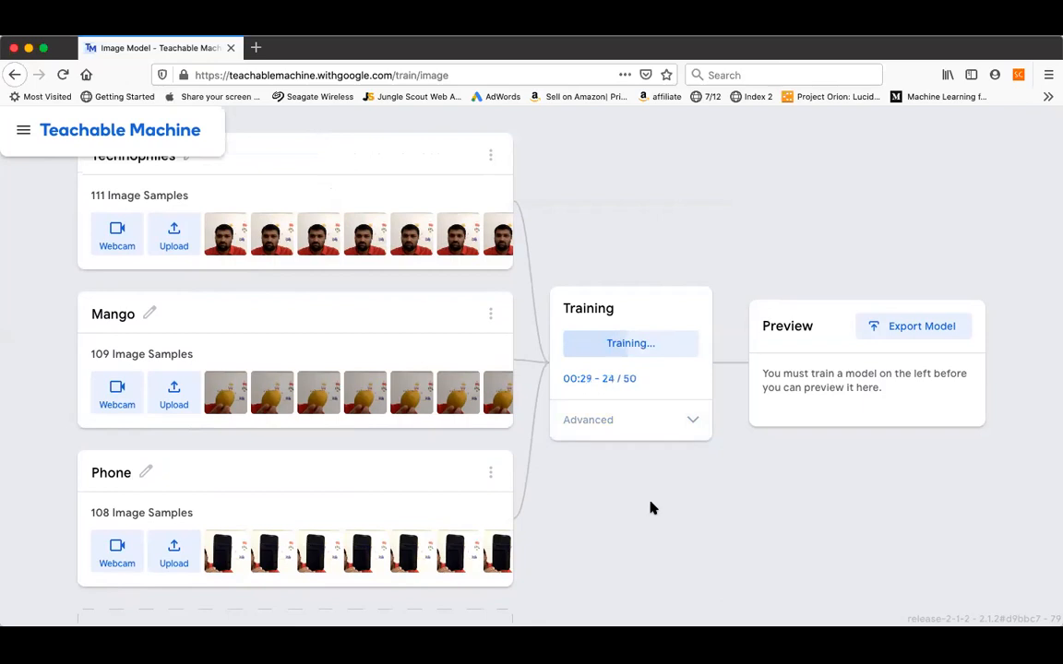
scroll(650, 507, "up", 1)
scroll(650, 508, "down", 1)
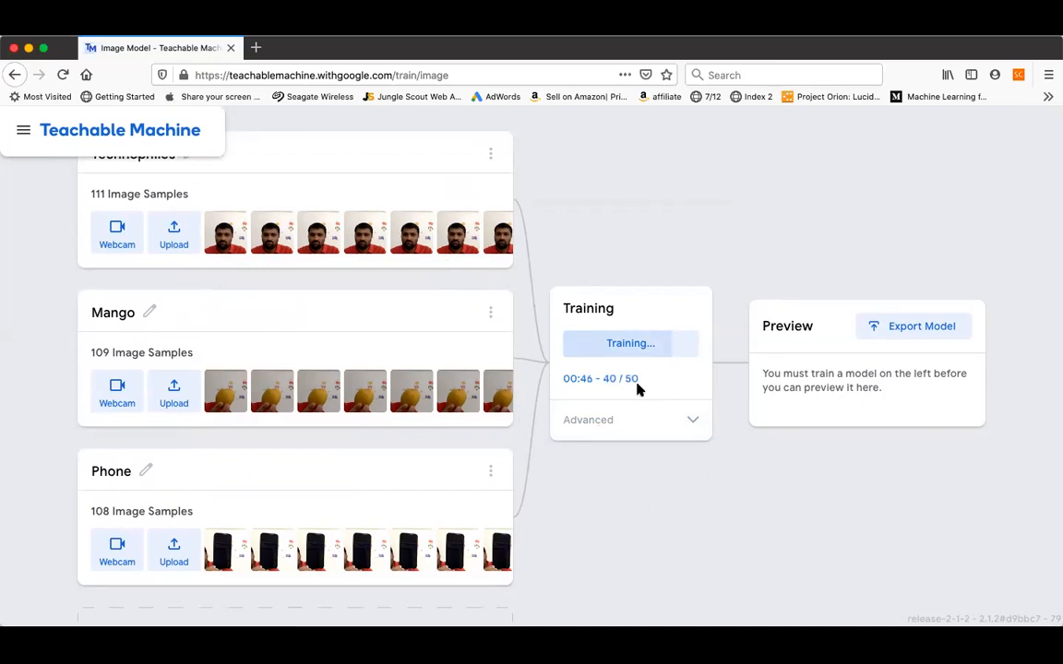
scroll(637, 388, "up", 1)
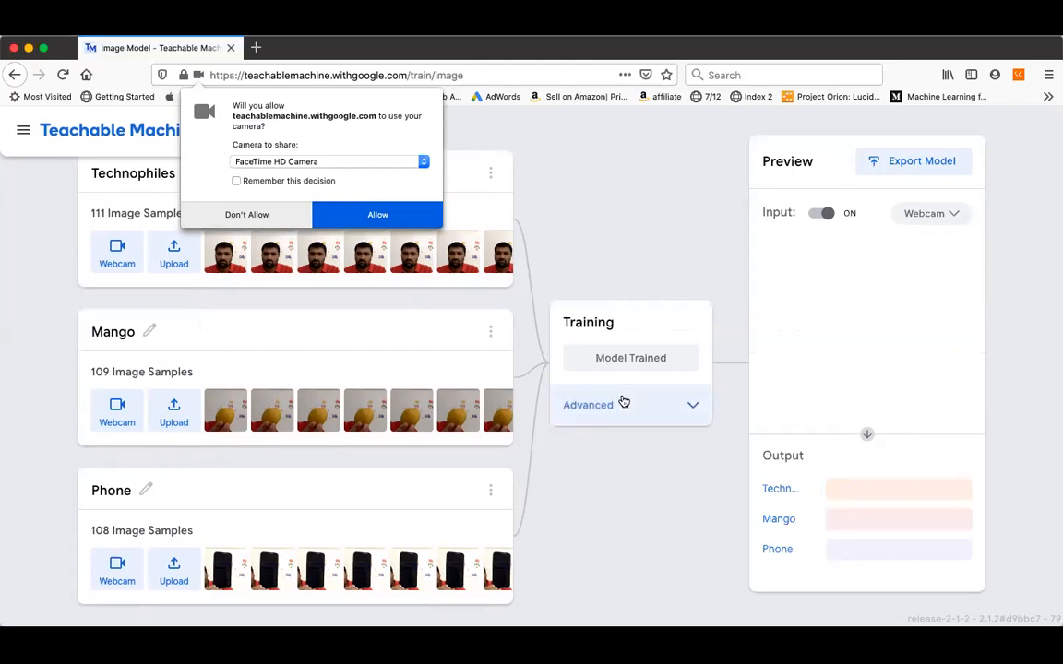
Step: Allow camera access for the preview and check the trained model's class predictions on the live webcam input
left_click(385, 216)
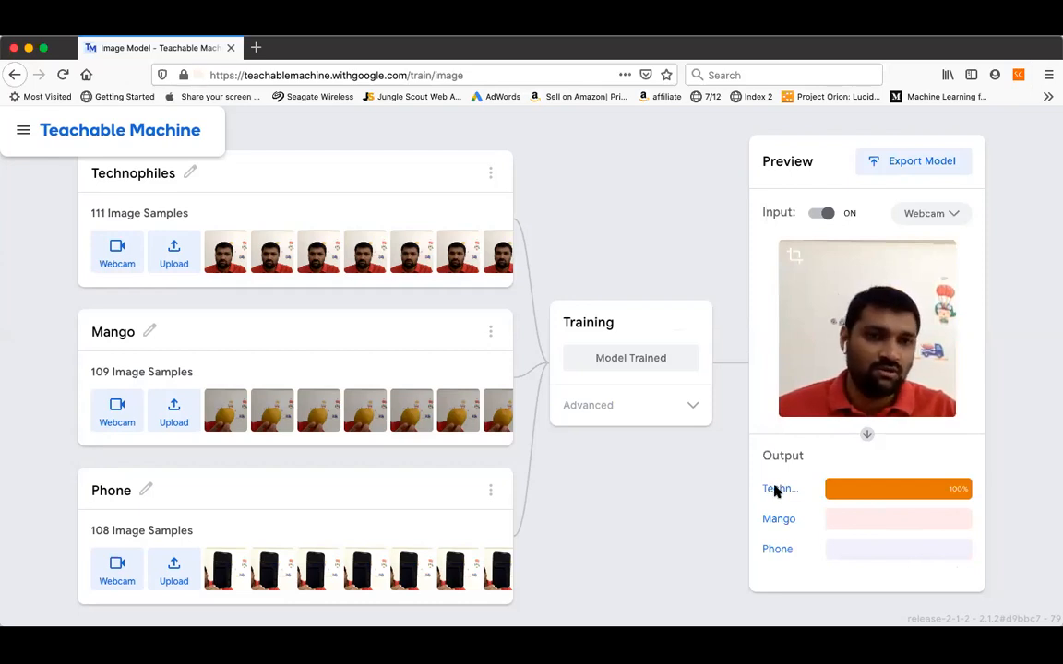
scroll(707, 501, "down", 1)
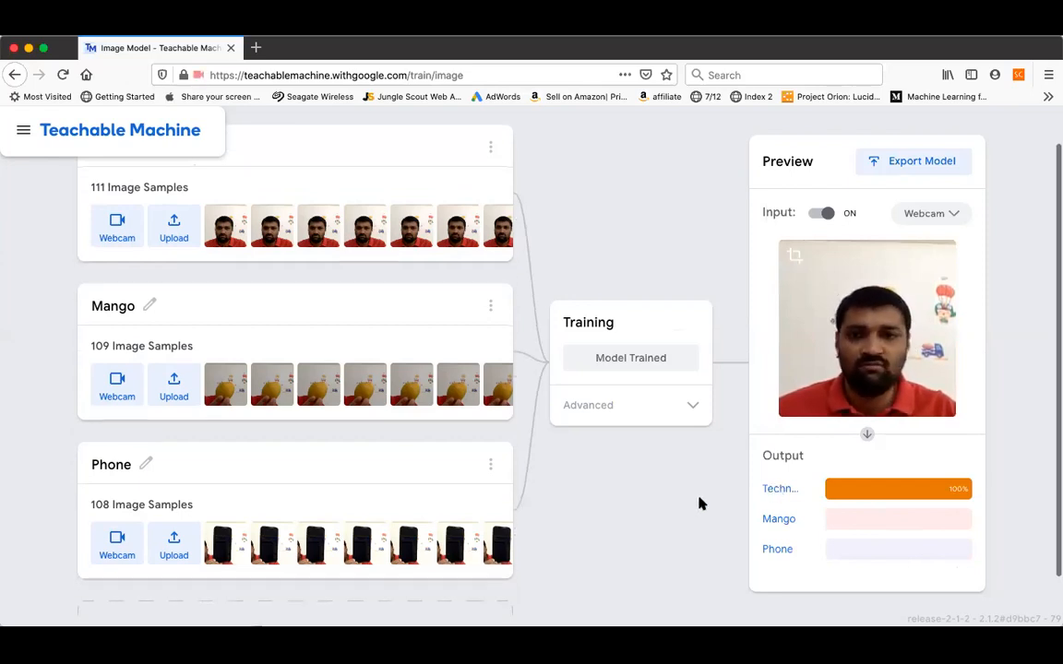
scroll(649, 515, "down", 1)
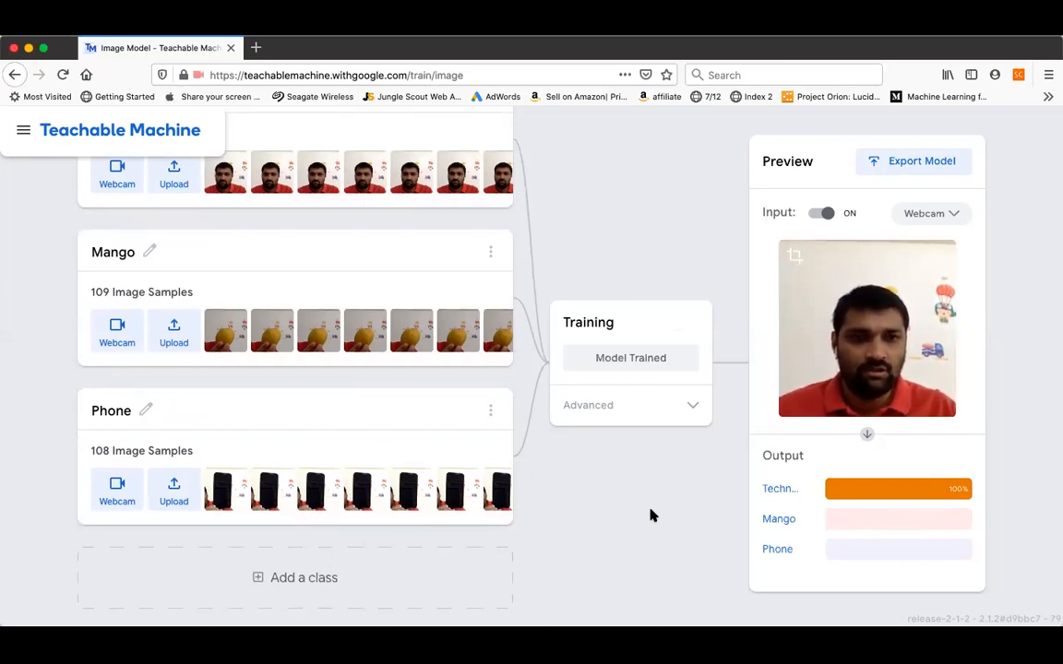
scroll(649, 514, "up", 2)
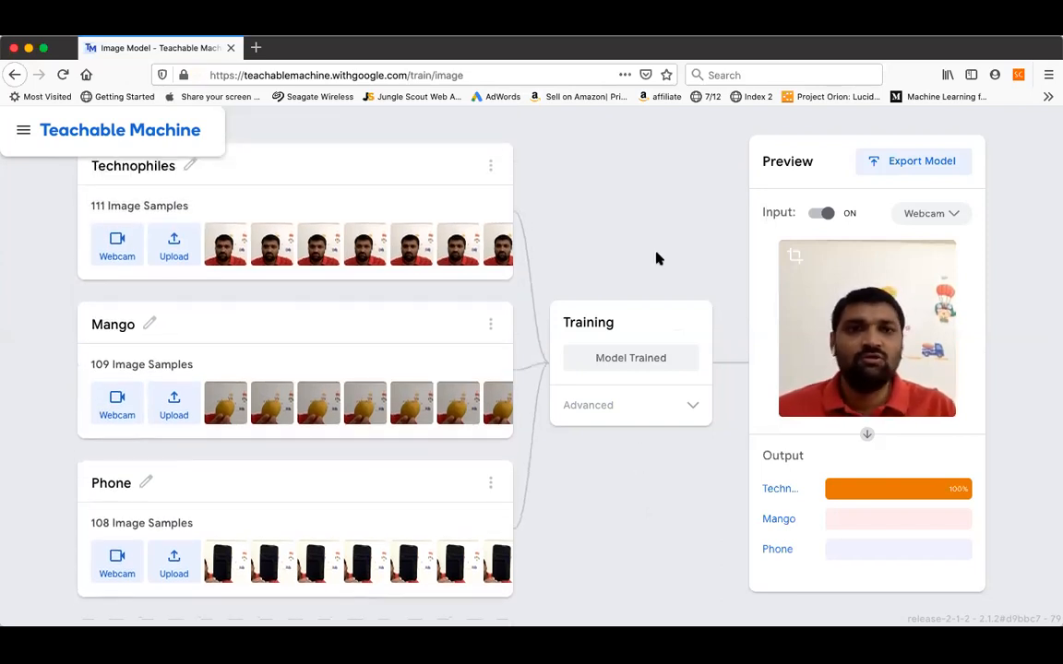
Step: Open the trained model's export options and review the Tensorflow.js JavaScript code snippet down to its predict function
scroll(626, 486, "down", 2)
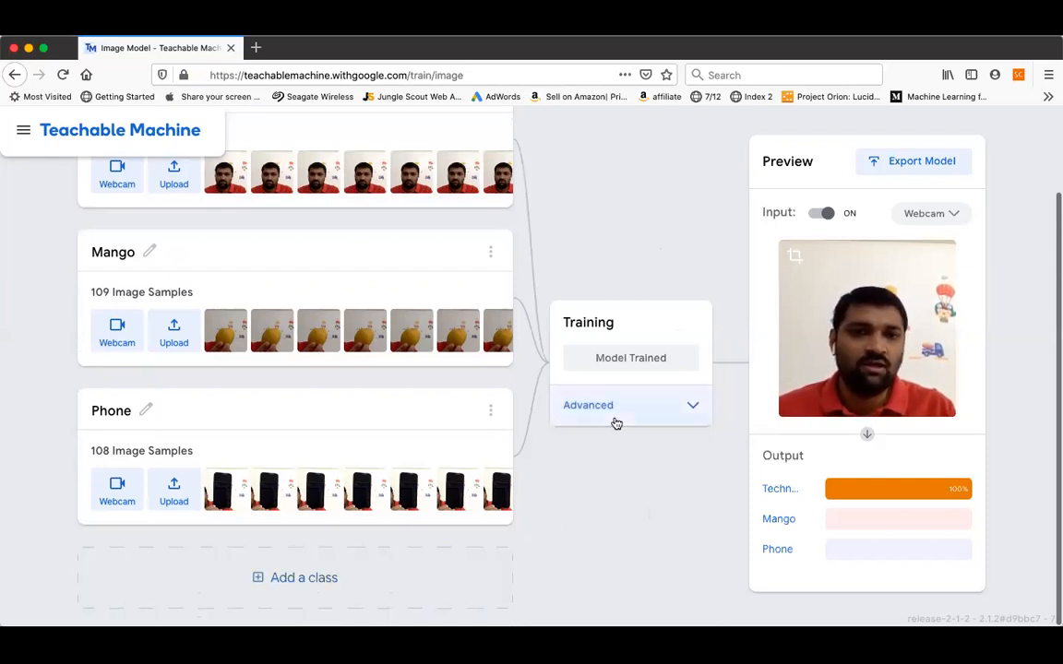
scroll(681, 509, "up", 2)
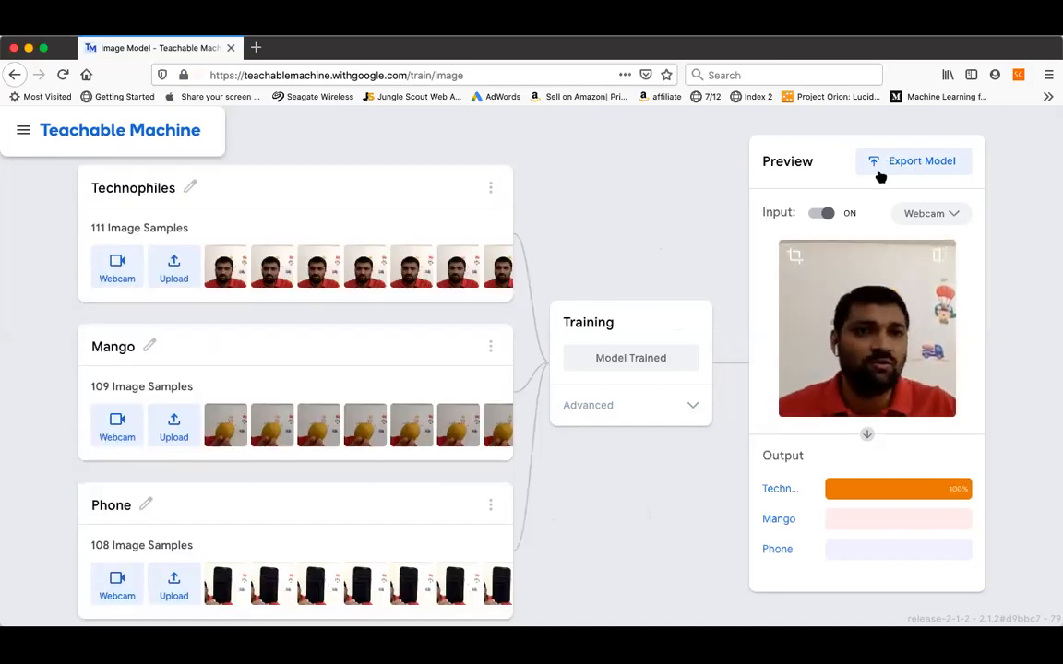
left_click(896, 172)
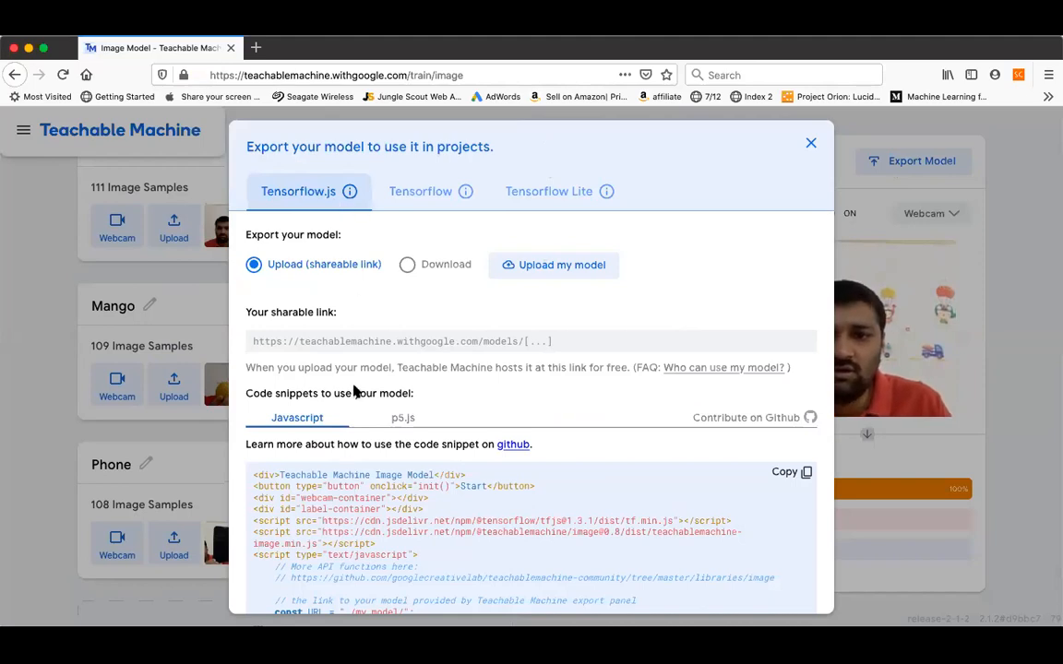
scroll(367, 500, "down", 5)
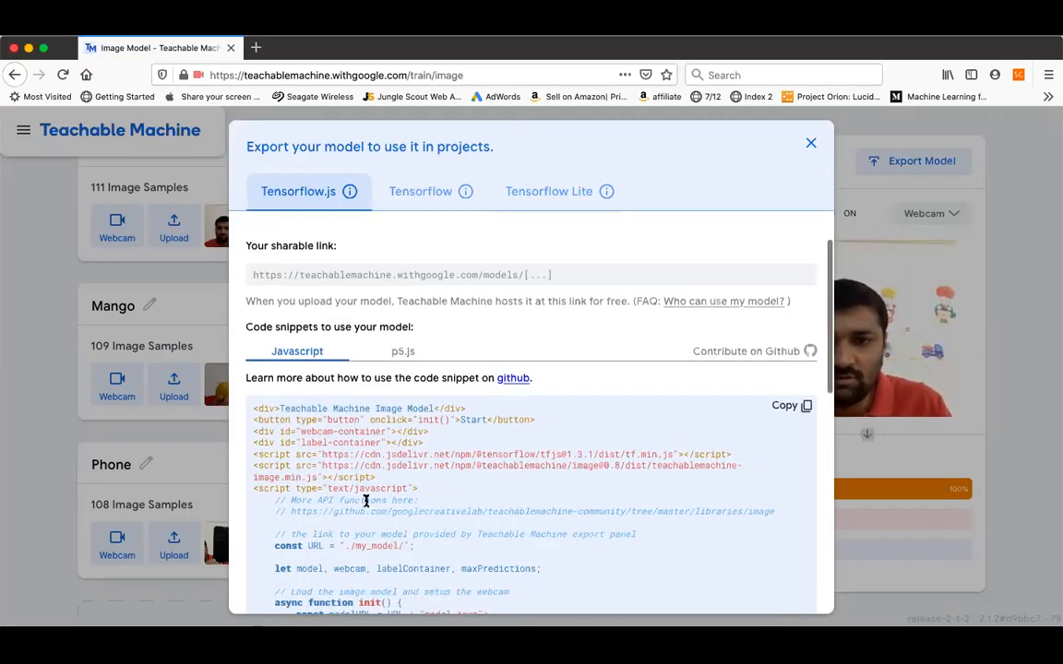
scroll(366, 499, "down", 3)
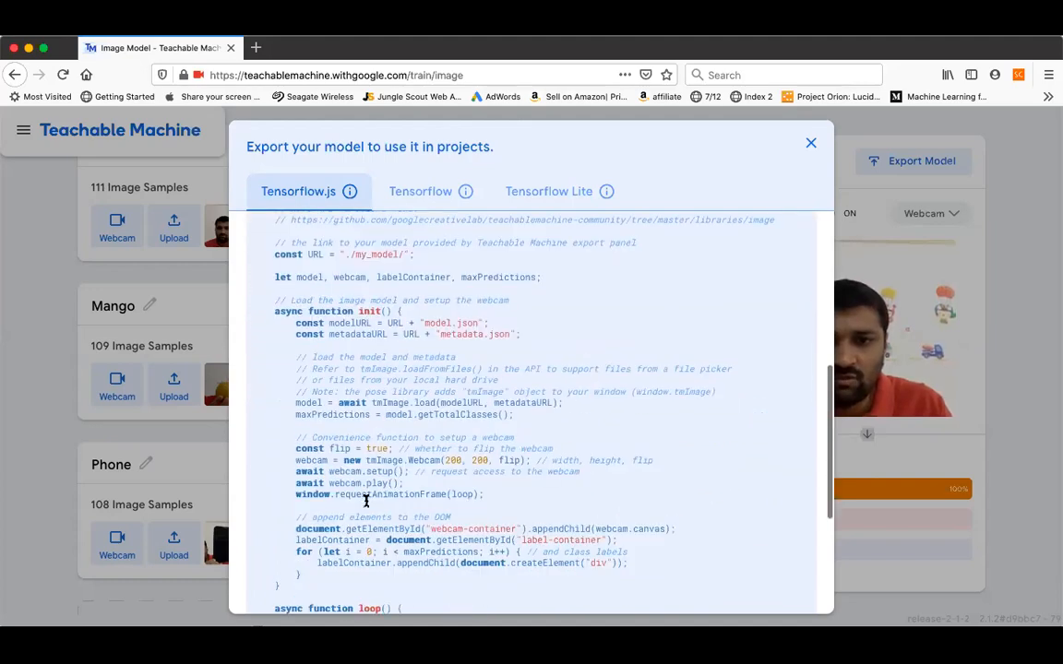
scroll(430, 414, "down", 5)
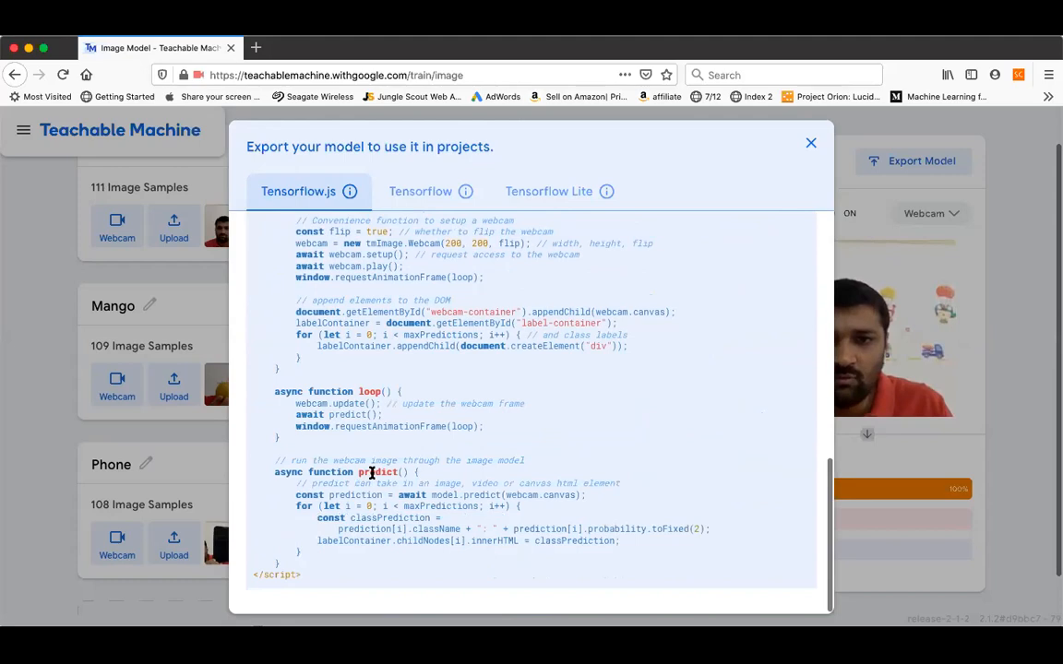
triple_click(373, 471)
scroll(373, 471, "up", 4)
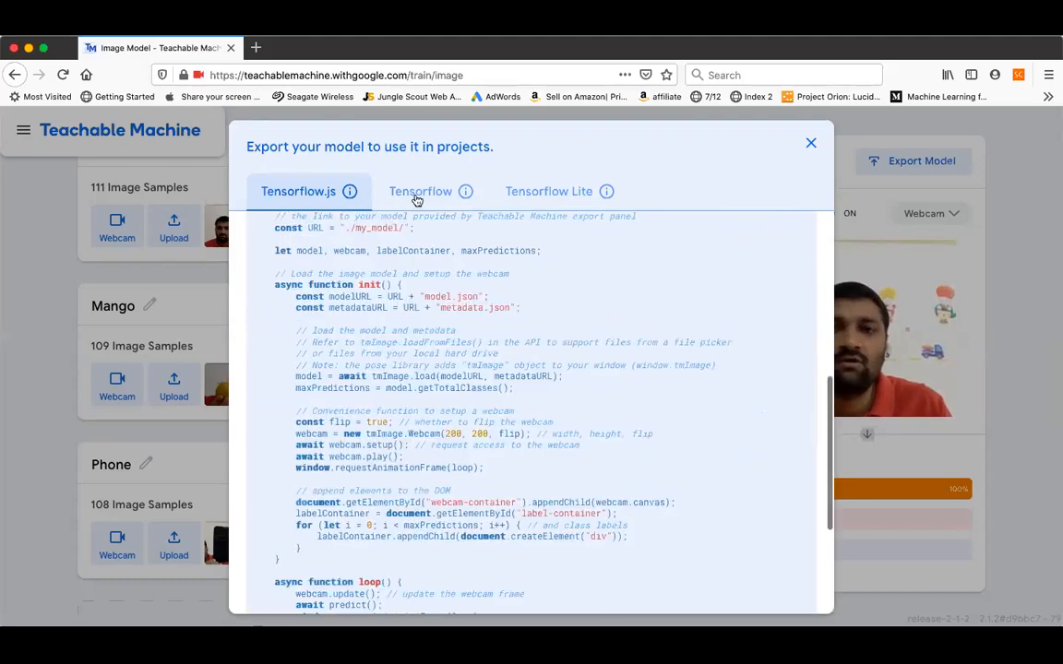
Step: Review the Tensorflow export's Keras code snippet, highlighting the keras_model file name and the predict call
left_click(418, 194)
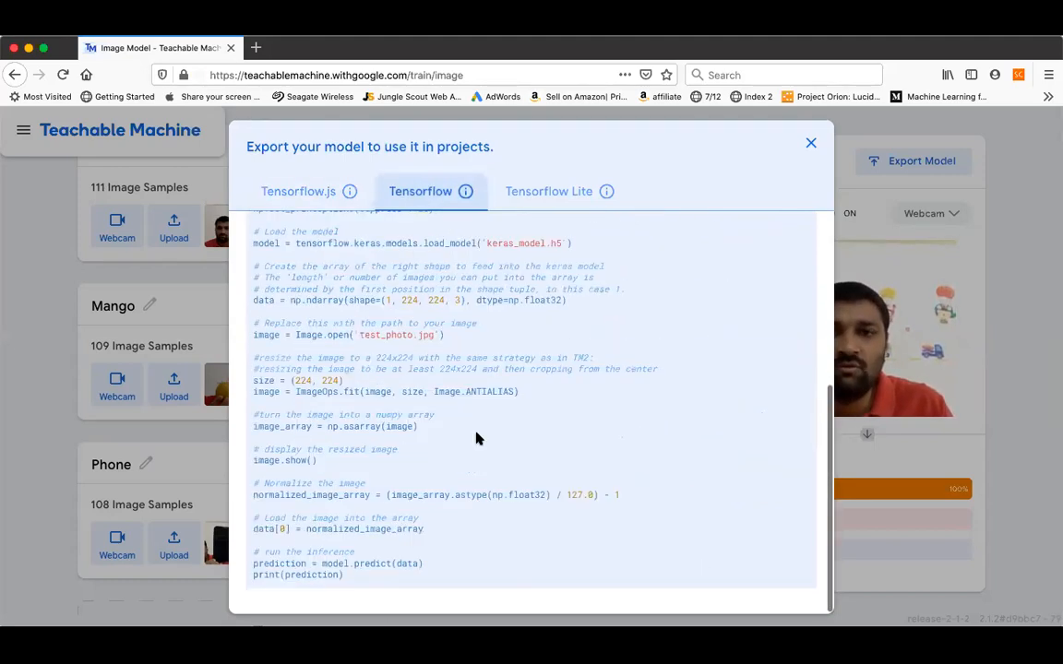
scroll(476, 438, "down", 1)
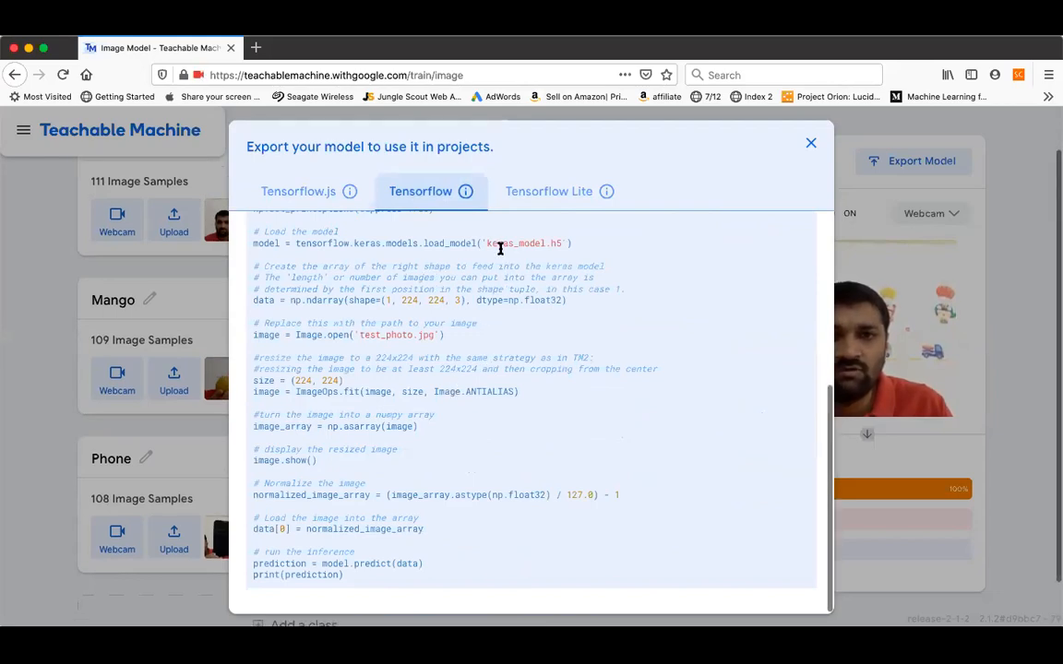
double_click(499, 244)
left_click(499, 243)
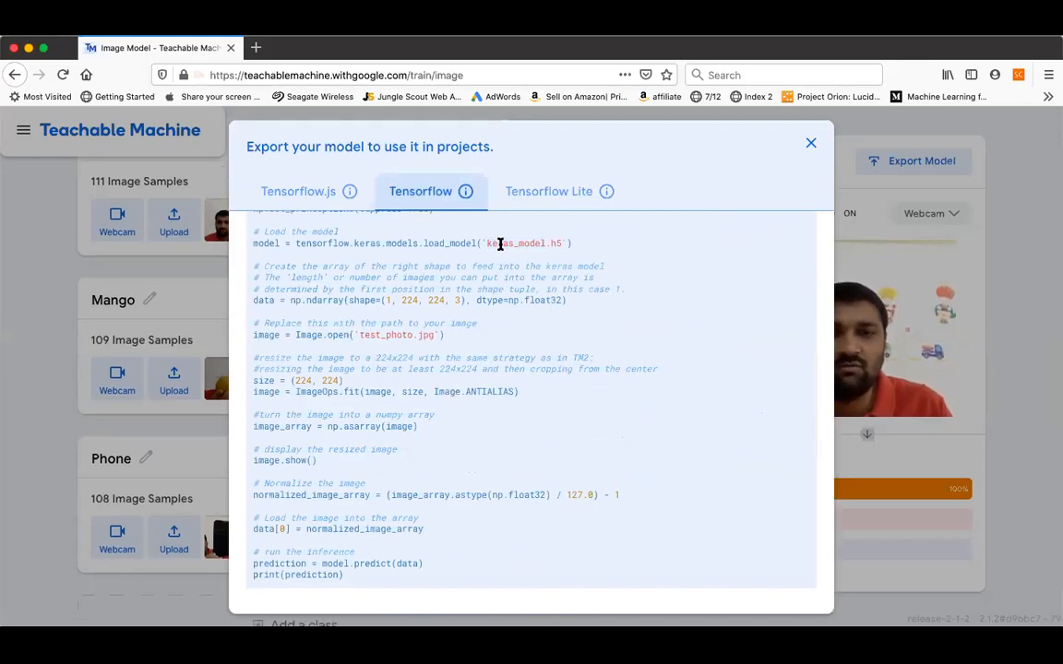
double_click(499, 243)
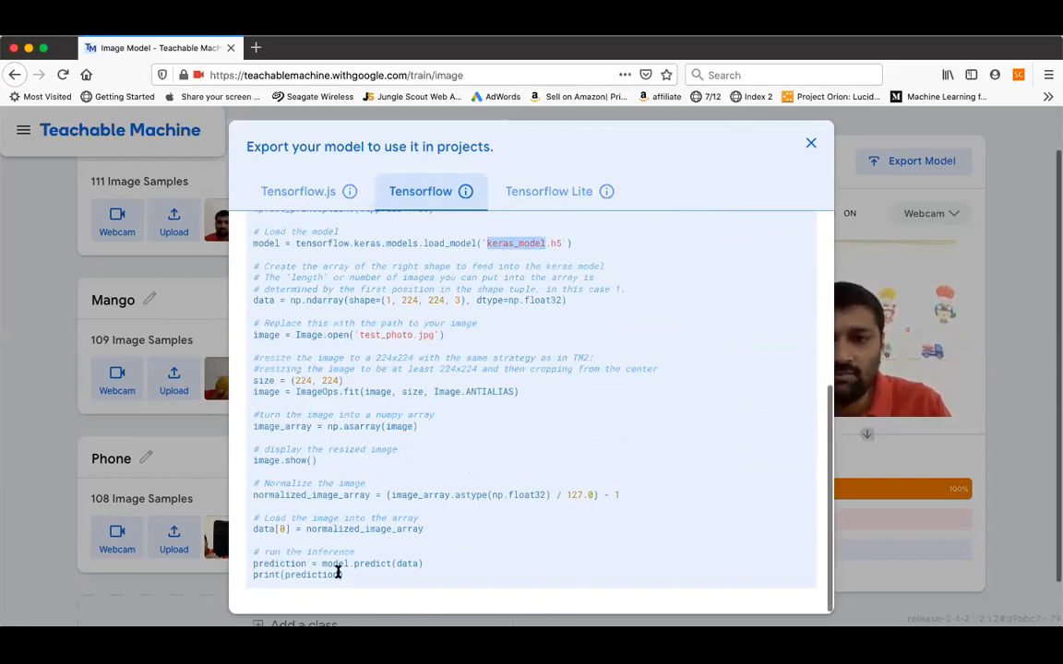
left_click(365, 566)
double_click(365, 565)
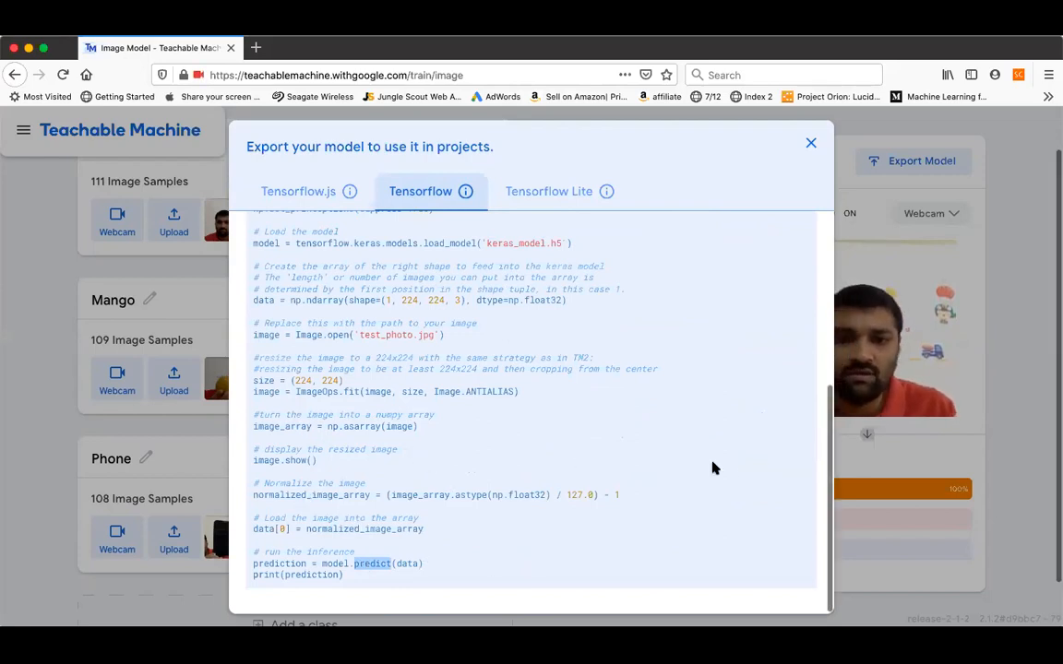
scroll(826, 425, "up", 5)
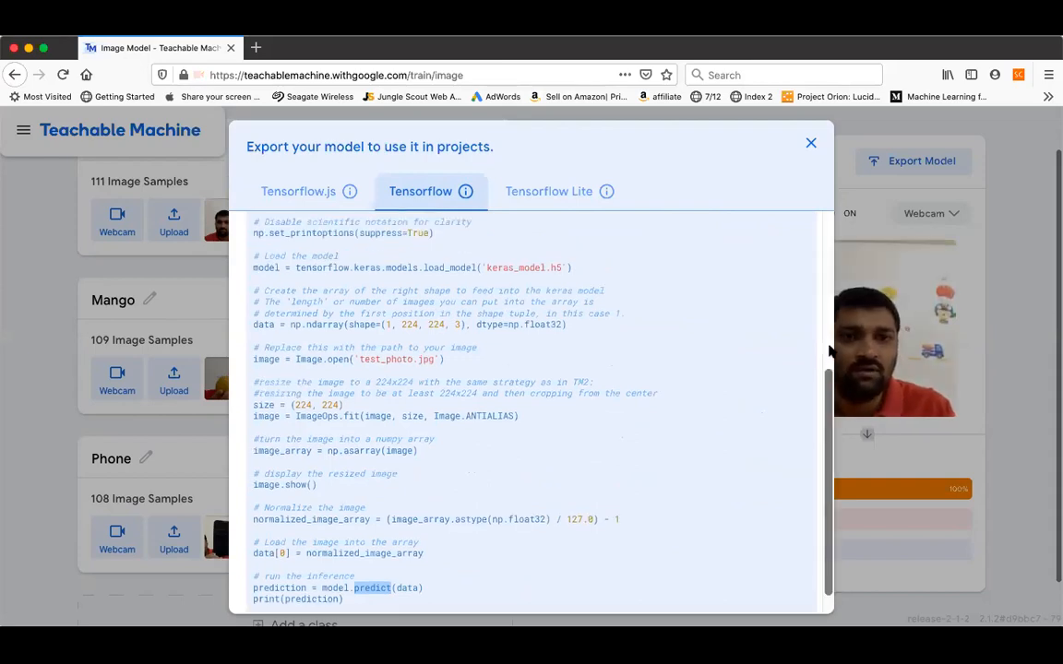
scroll(824, 224, "up", 3)
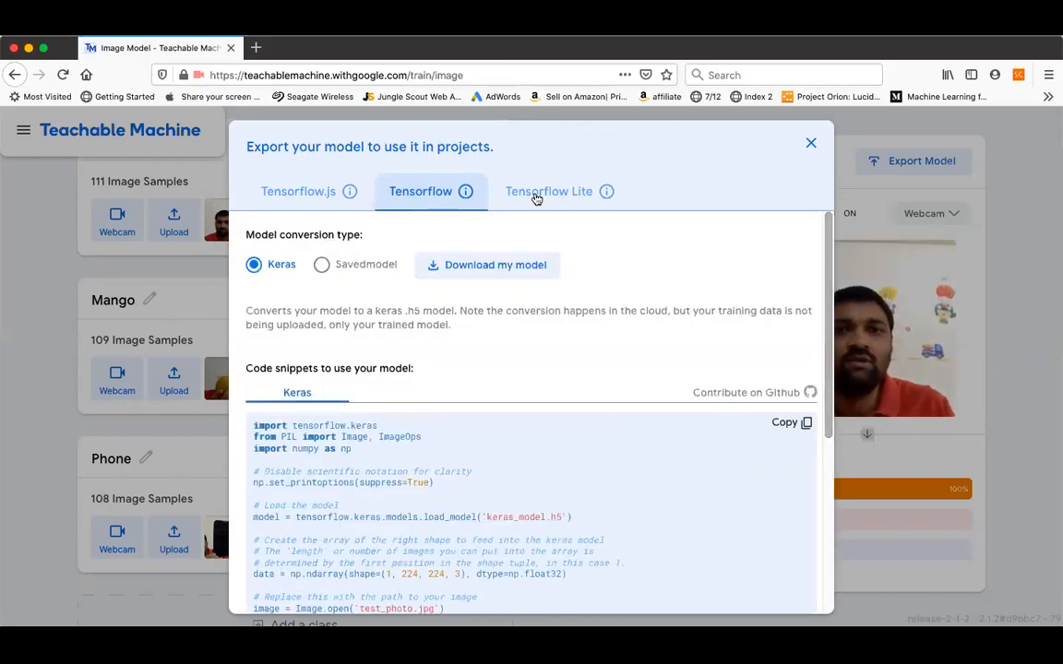
Step: Review the Tensorflow Lite export's Android instructions through to the ClassifierFloatMobileNet.java change
left_click(539, 194)
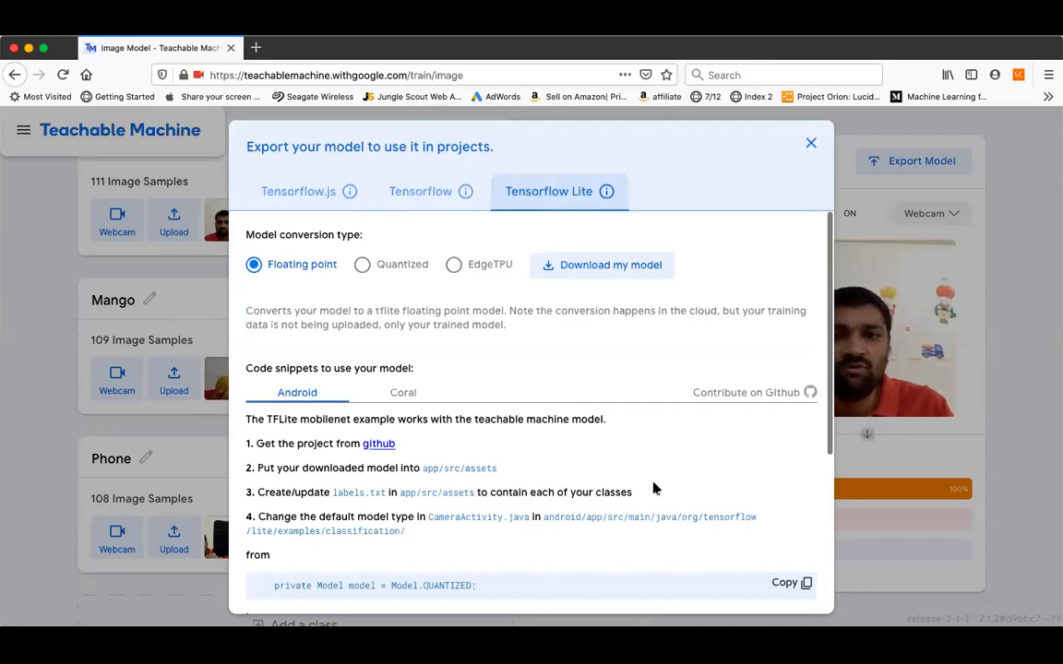
scroll(652, 488, "down", 2)
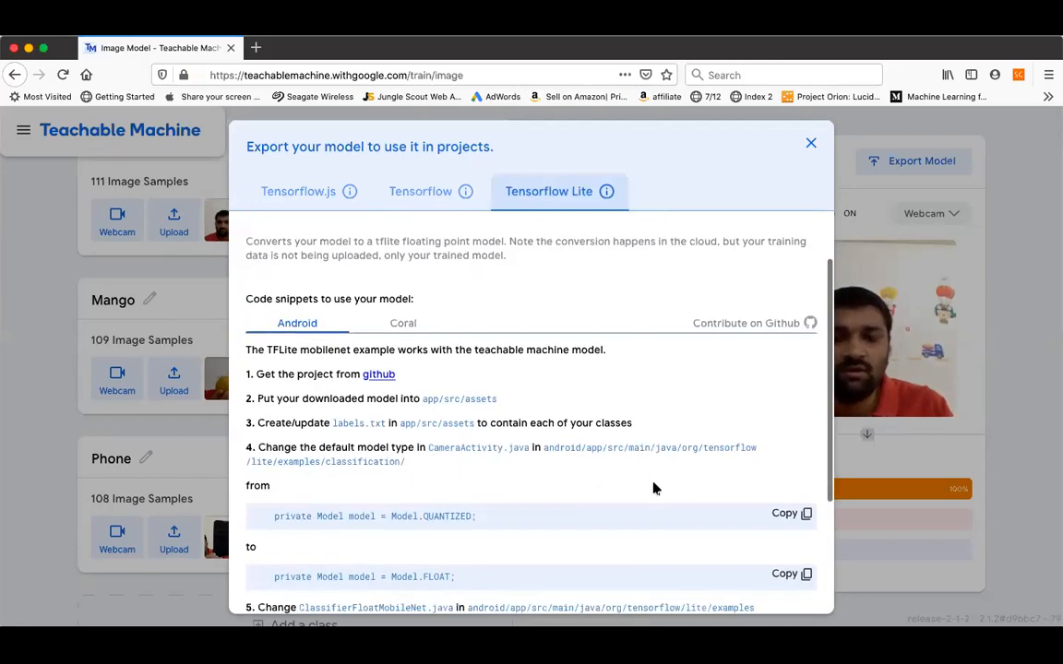
scroll(652, 487, "down", 4)
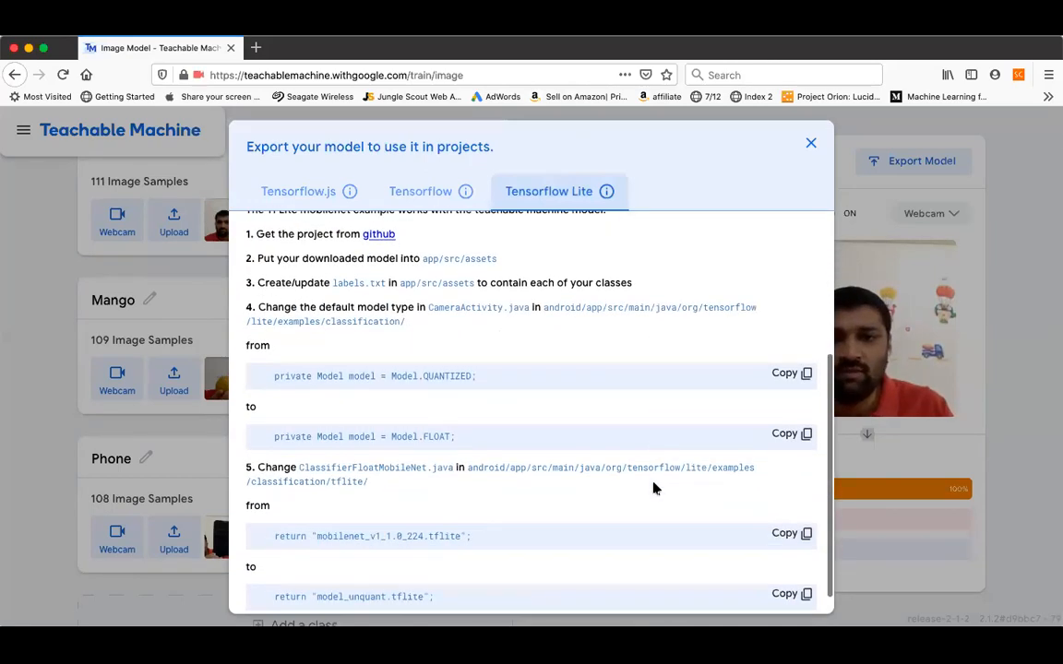
scroll(652, 488, "down", 1)
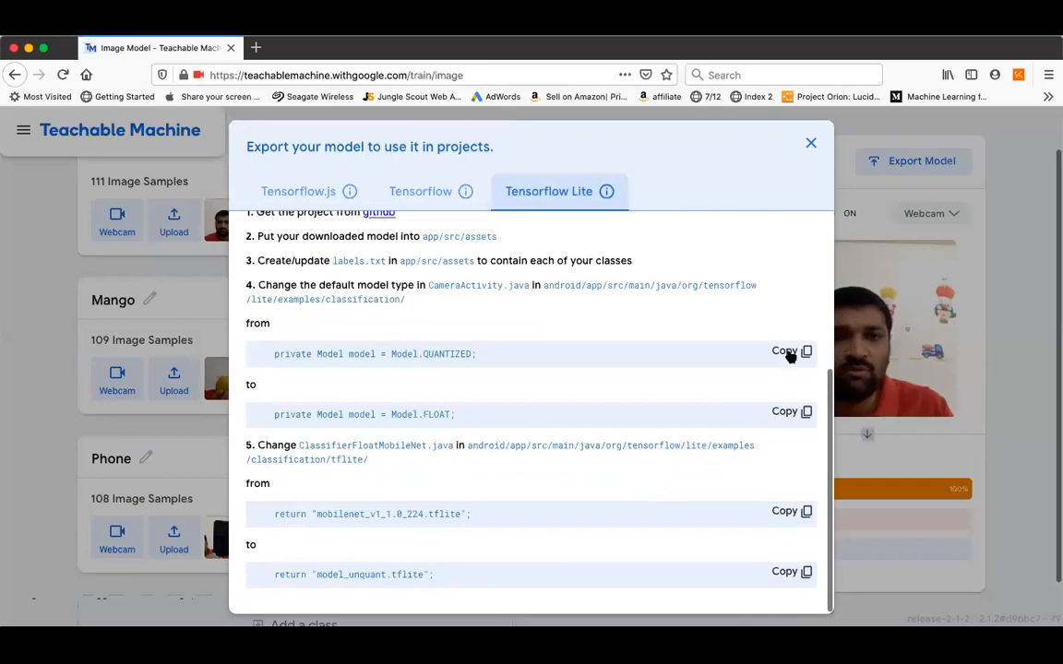
scroll(649, 490, "down", 2)
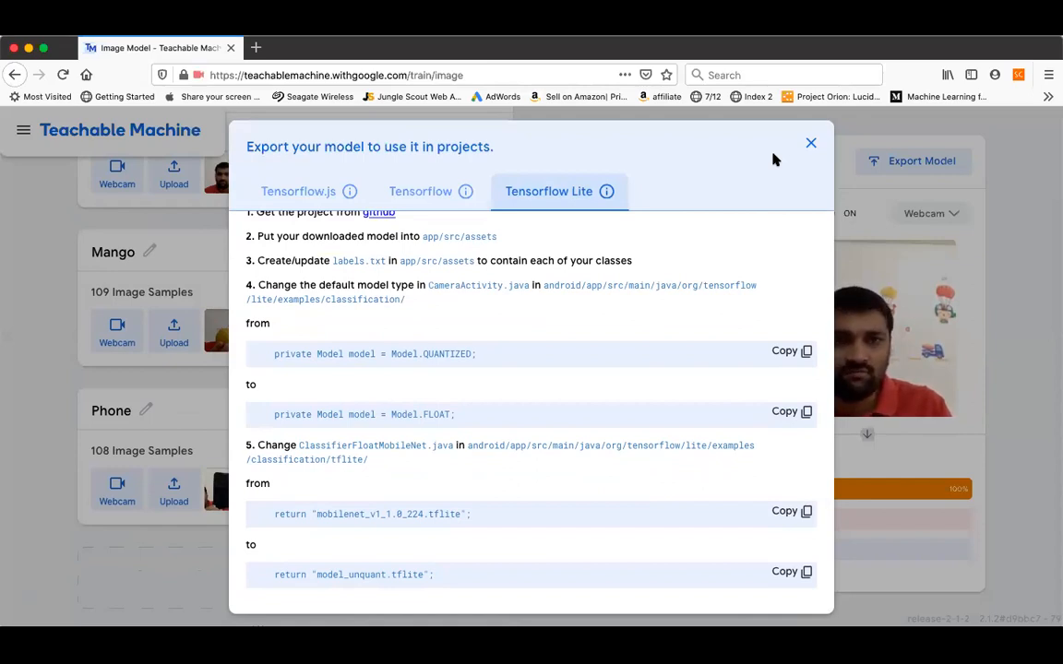
left_click(457, 77)
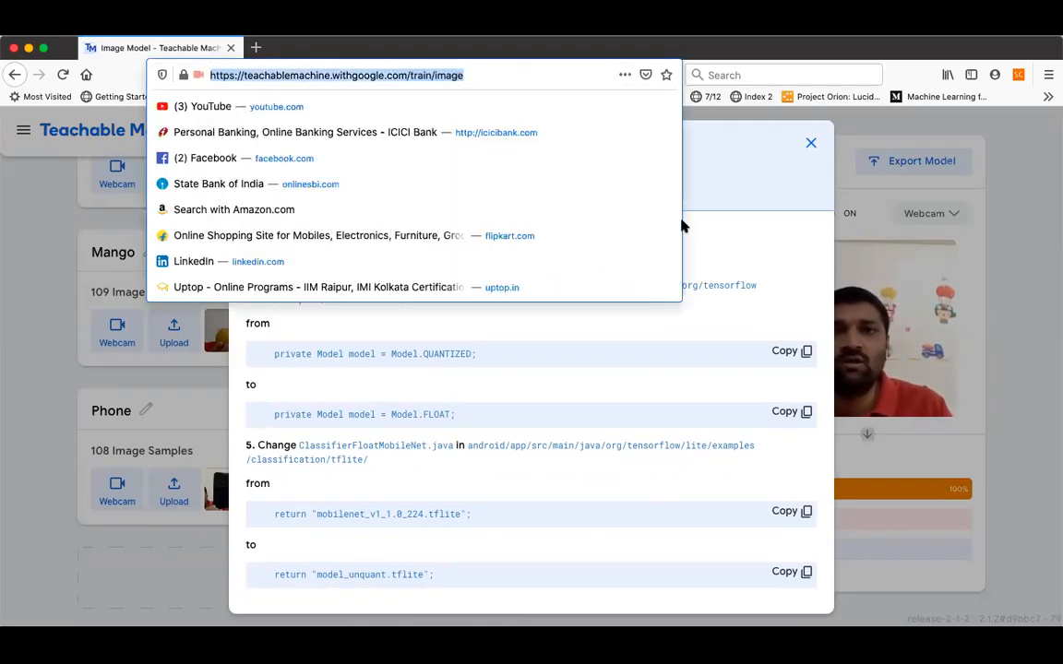
left_click(755, 182)
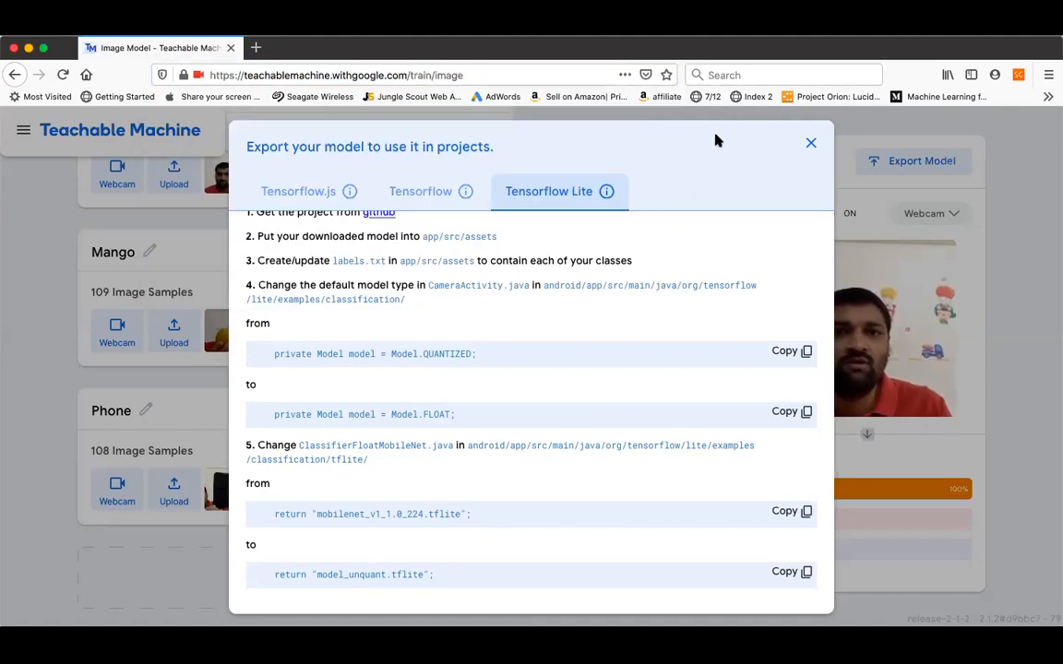